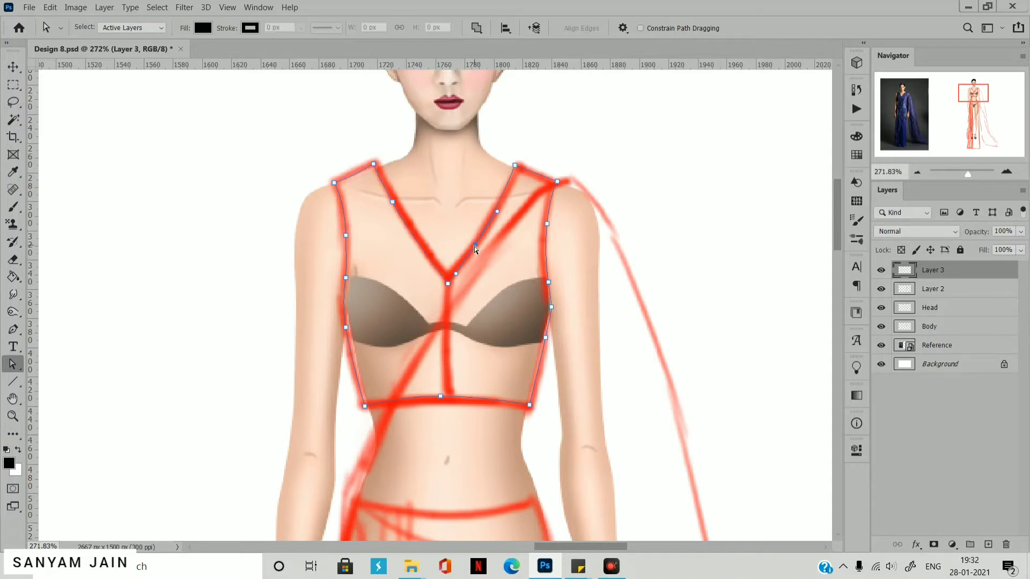
Fill the traced bodice outline on Layer 3 with dark navy, deselect it, and move the layer below the red sketch layer.
key("ctrl+minus")
key("ctrl+minus")
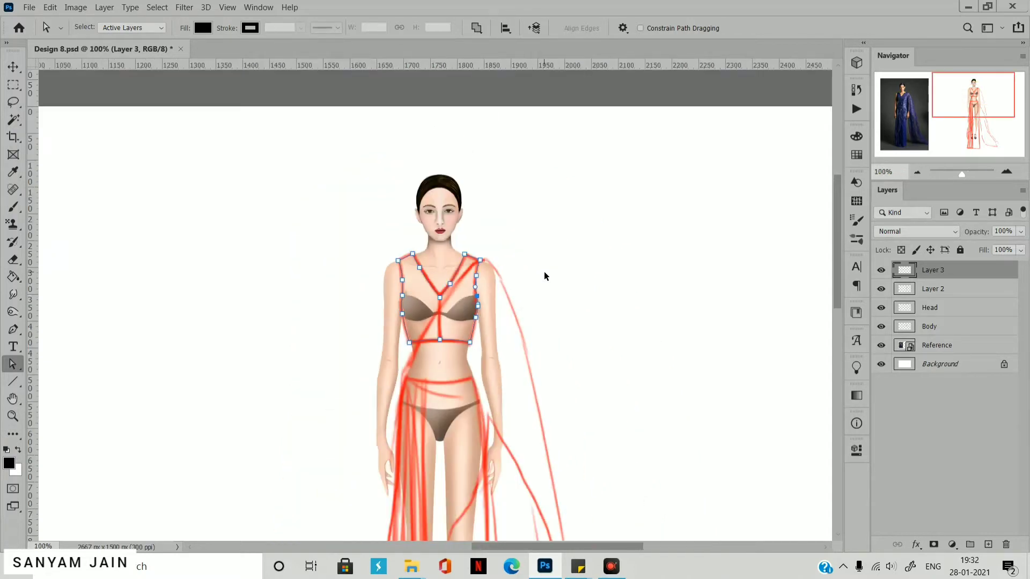
key("ctrl+0")
key("ctrl+Return")
key("shift+F5")
left_click(731, 150)
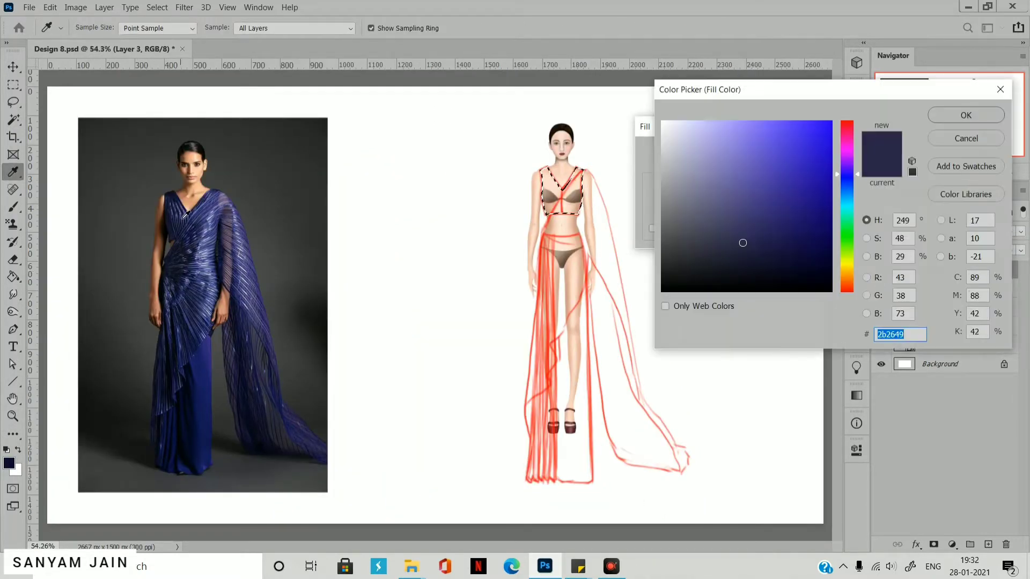
key("Return")
key("Return")
key("m")
key("ctrl+d")
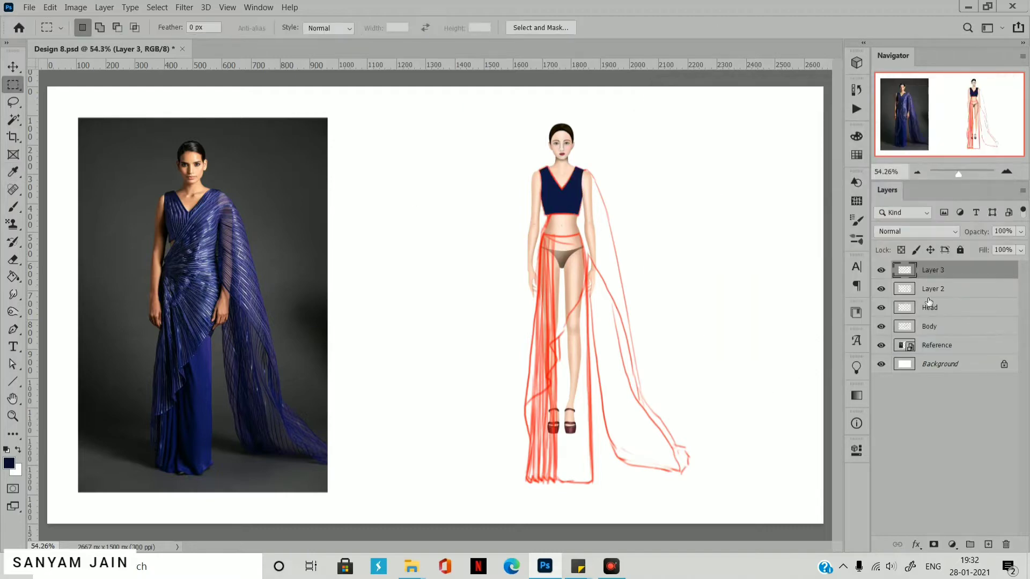
left_click_drag(929, 271, 928, 300)
On a new layer, trace the skirt's closed outline with the Pen tool, following the sketched pleats along the hem.
left_click(988, 545)
key("p")
left_click_drag(956, 174, 965, 173)
left_click_drag(967, 125, 989, 121)
left_click(426, 154)
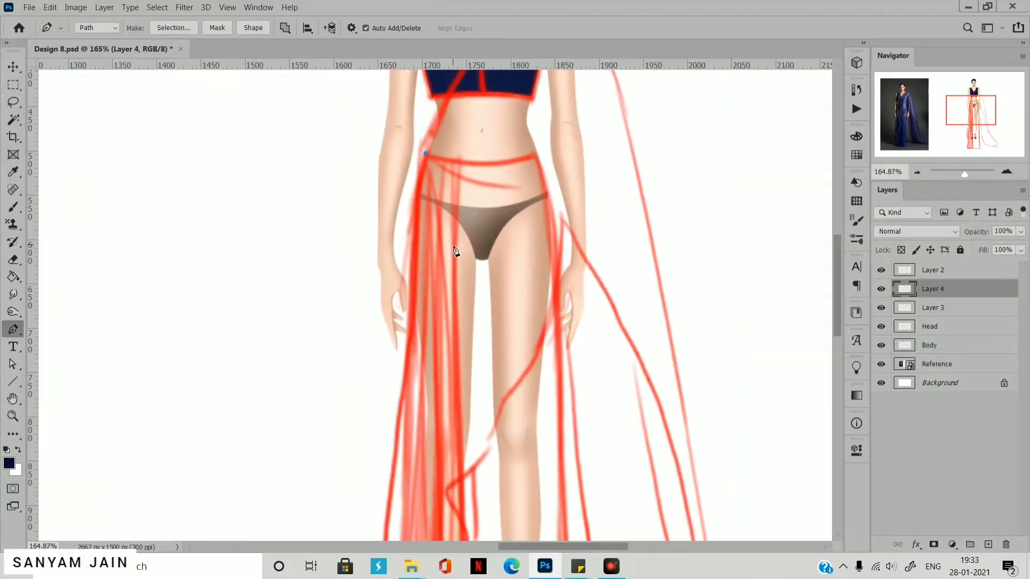
left_click_drag(408, 289, 408, 286)
scroll(431, 458, "down", 5)
key("ctrl+minus")
left_click_drag(405, 424, 402, 461)
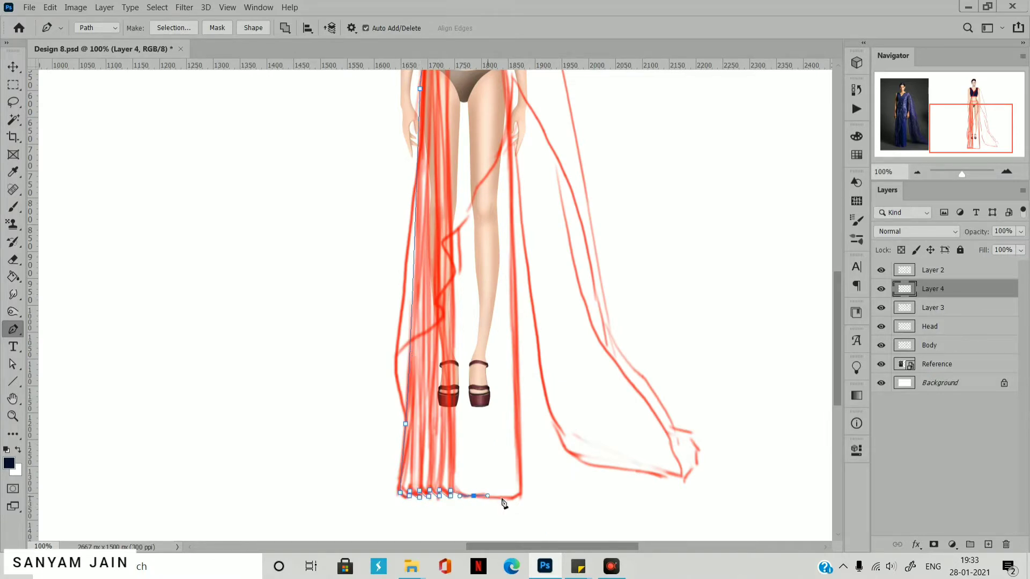
scroll(511, 161, "up", 2)
left_click(505, 168)
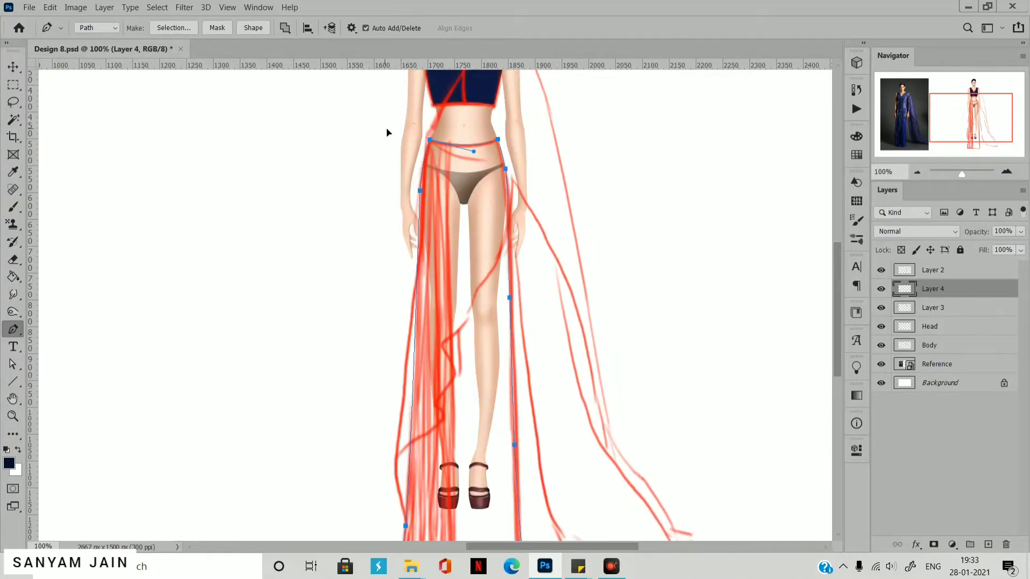
left_click(882, 272)
left_click(881, 273)
double_click(895, 311)
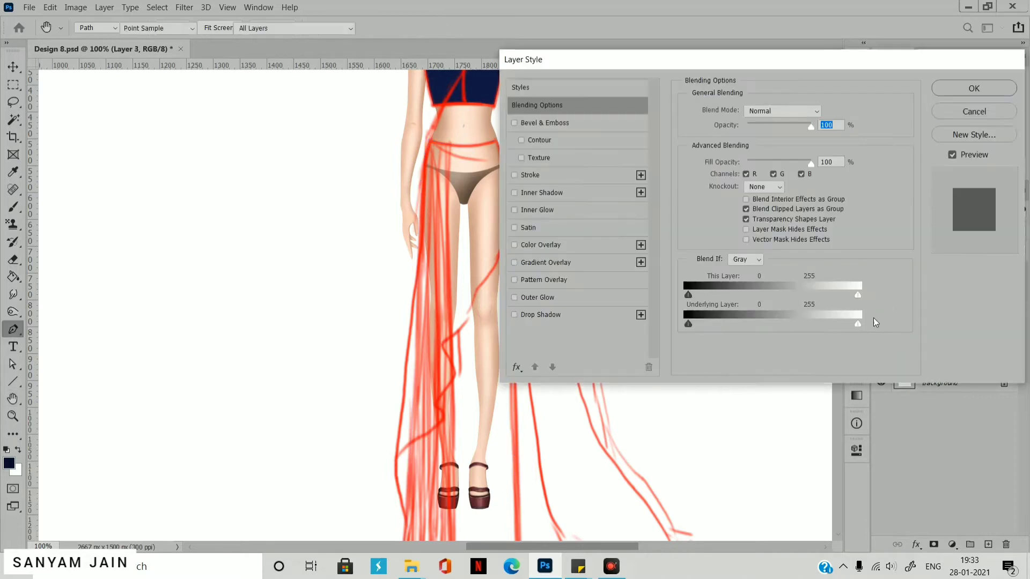
key("Escape")
Fill the skirt outline on Layer 4 with a dark blue colour.
left_click(930, 288)
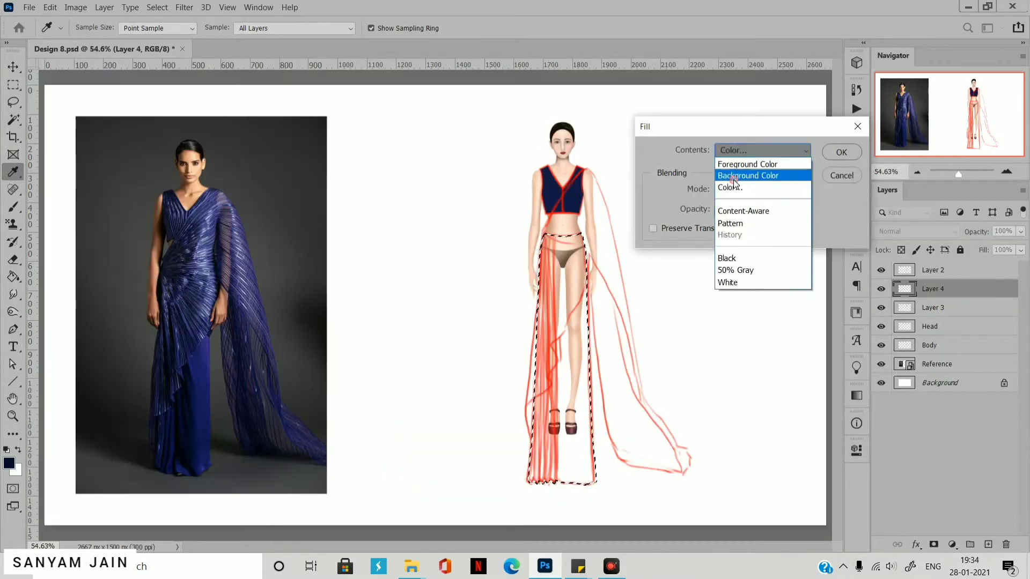
key("Return")
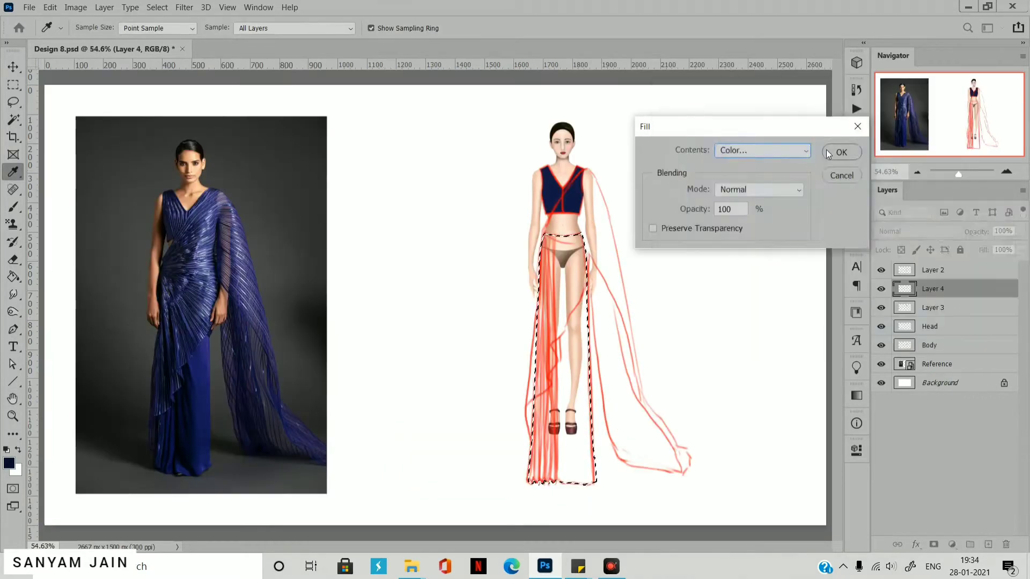
key("Return")
On a new layer, start a Pen tool path for the drape, running from the shoulder diagonally across the bodice to the waist.
key("p")
left_click(988, 544)
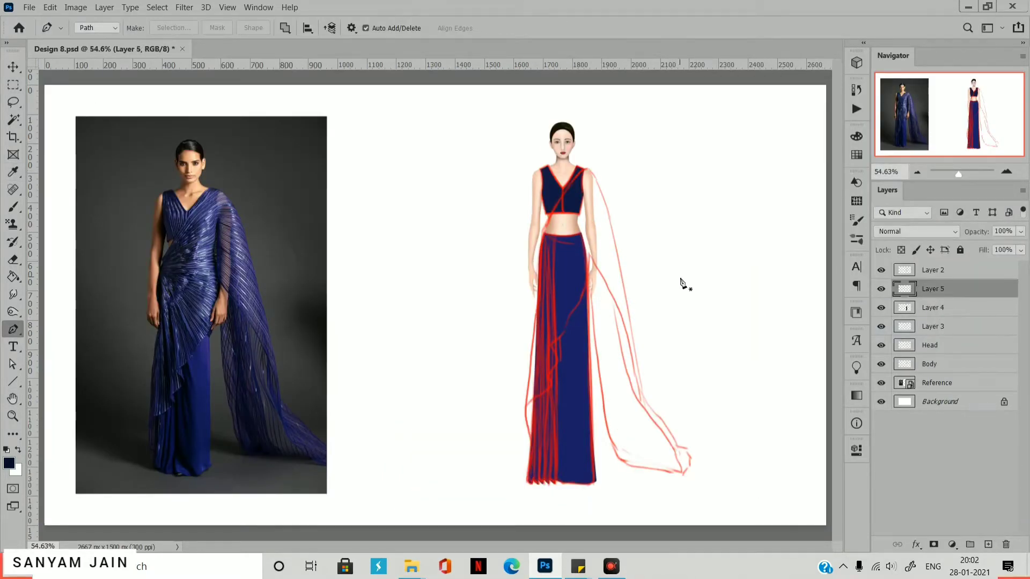
left_click(964, 173)
left_click_drag(937, 122, 951, 106)
left_click(647, 138)
left_click_drag(621, 161, 603, 186)
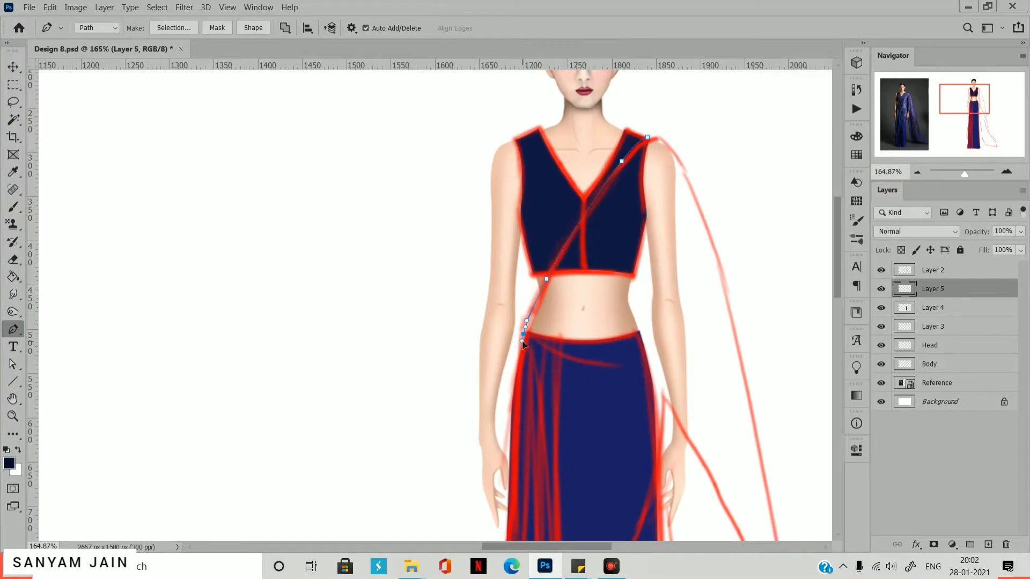
Continue the drape's path down the skirt's outer edge, up its wavy front edge, and around the trailing fabric to the shoulder.
scroll(523, 343, "down", 3)
left_click_drag(836, 320, 836, 351)
left_click_drag(495, 372, 489, 441)
left_click_drag(836, 351, 836, 395)
left_click_drag(478, 336, 477, 378)
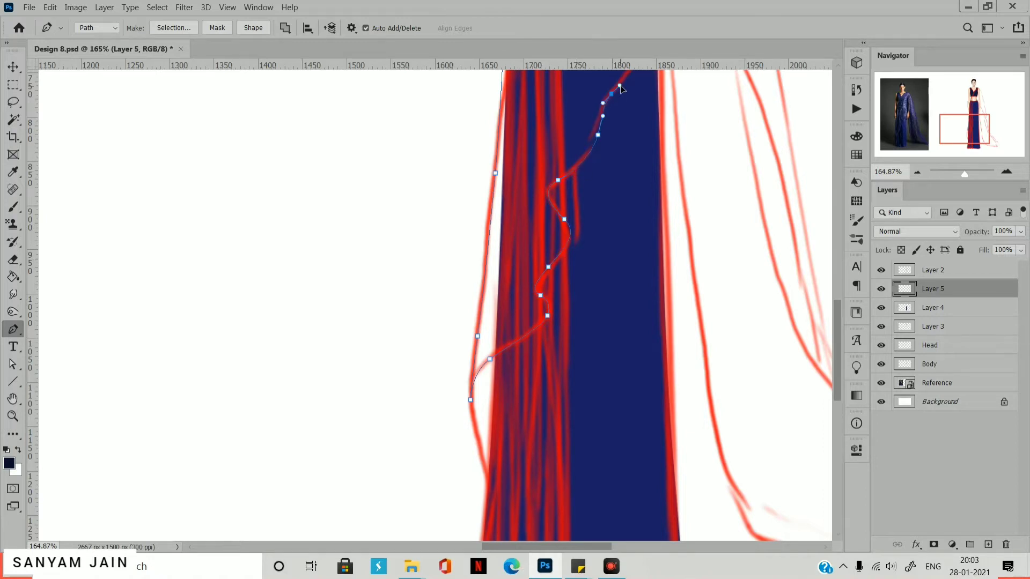
scroll(620, 89, "up", 4)
left_click(658, 181)
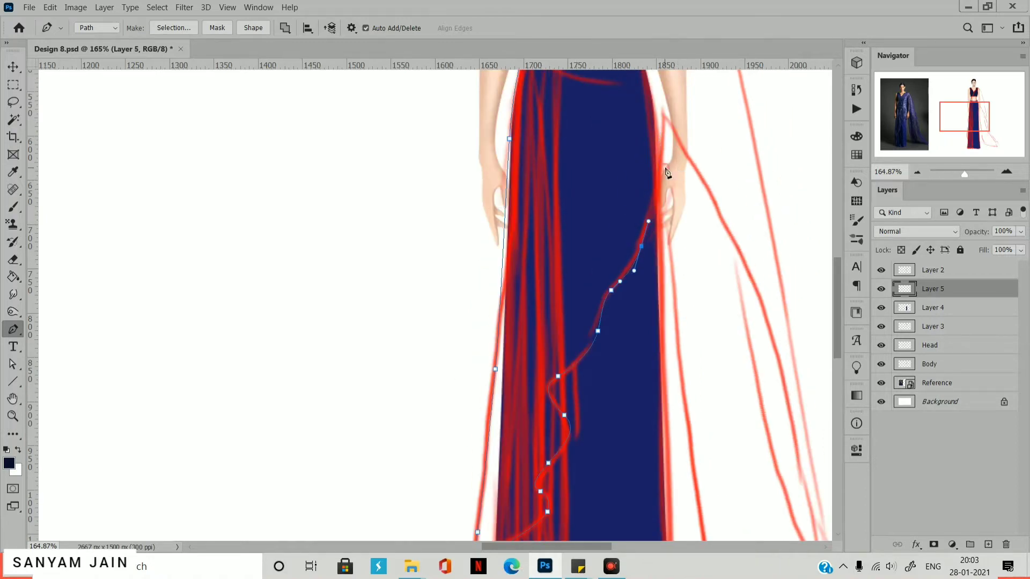
key("ctrl+0")
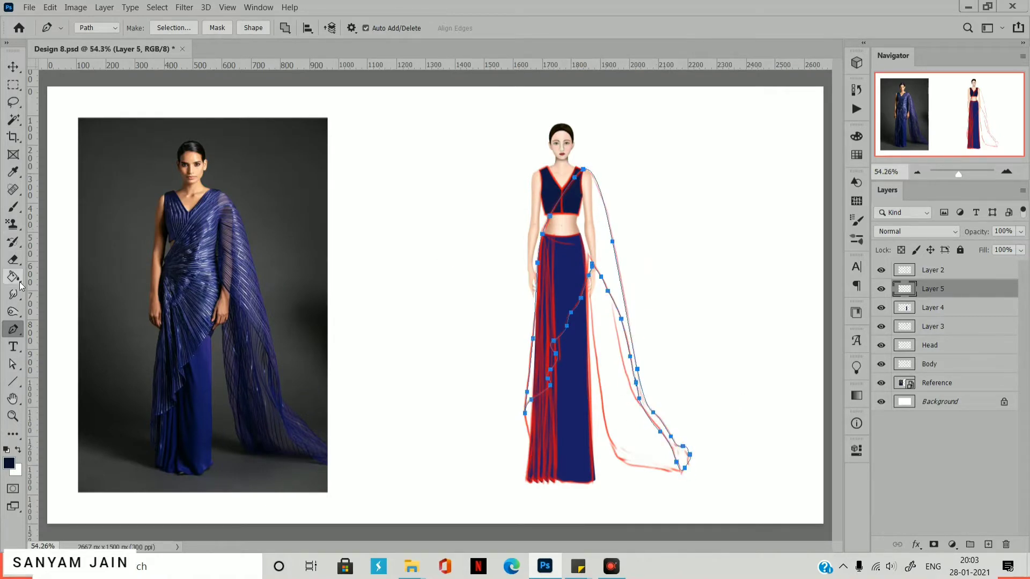
Adjust the drape path's anchor points at the shoulder, along the outer edge, and at the trailing tip to match the sketch.
left_click(13, 365)
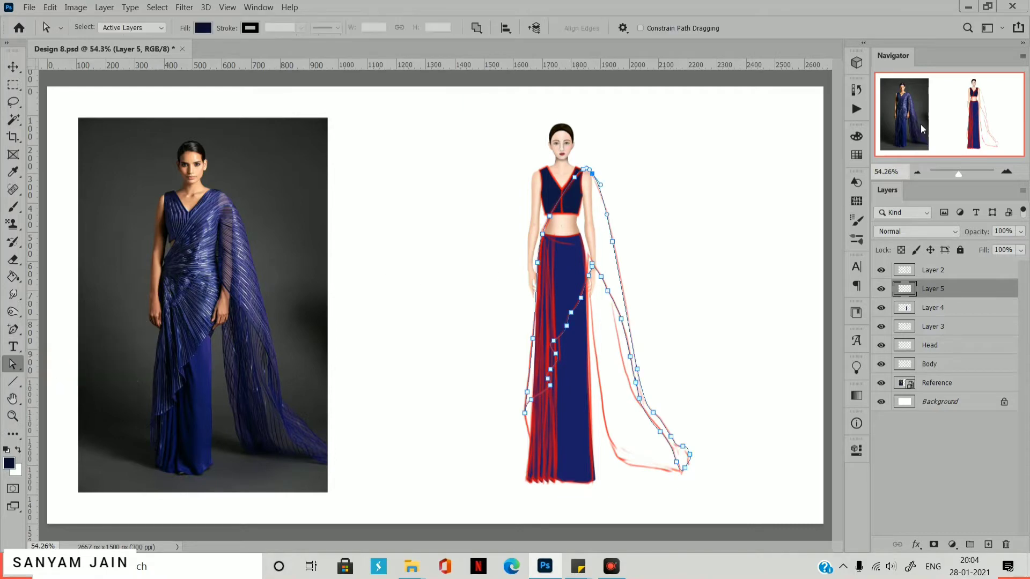
scroll(543, 234, "up", 2)
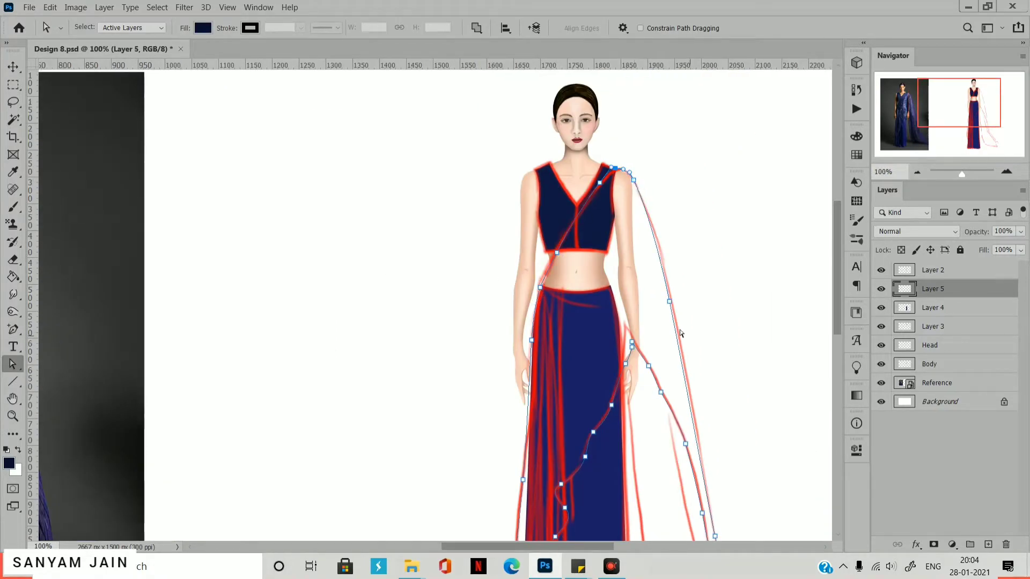
left_click(680, 333)
scroll(688, 425, "down", 3)
left_click_drag(838, 369, 838, 409)
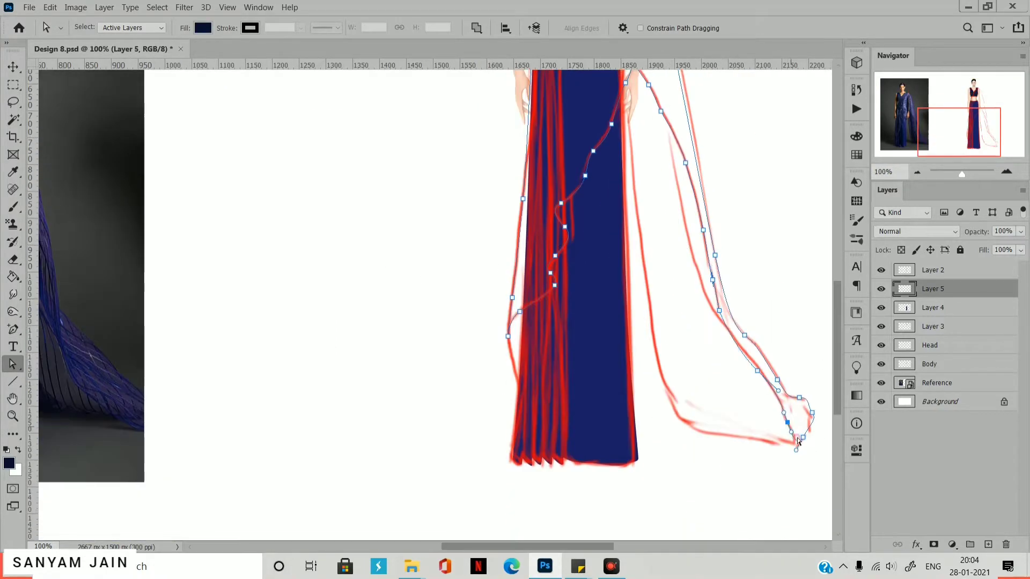
key("ctrl+0")
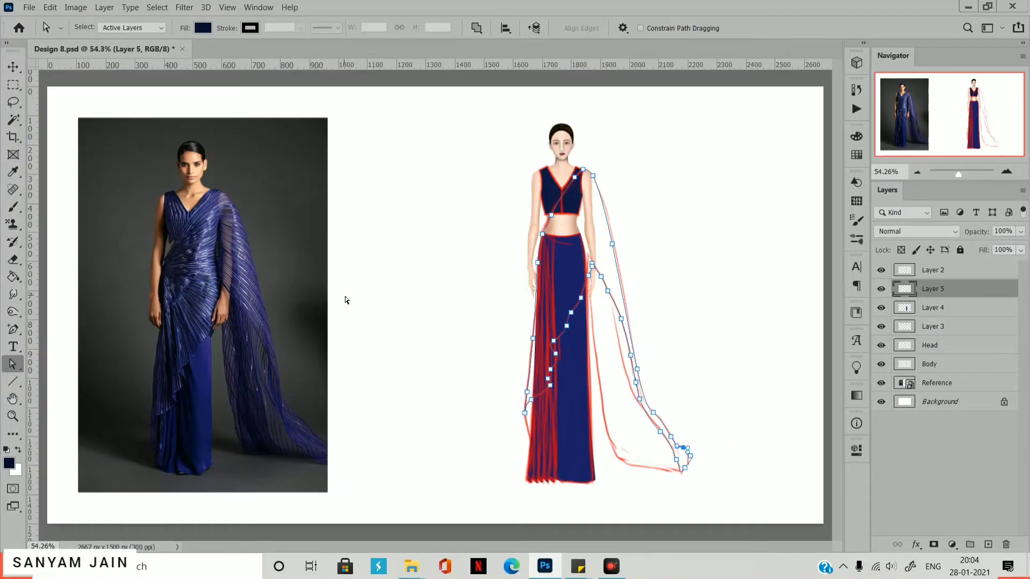
Convert the drape path to a selection and fill it with dark navy on Layer 5.
key("ctrl+Return")
key("shift+F5")
left_click(761, 150)
left_click(751, 188)
left_click(796, 246)
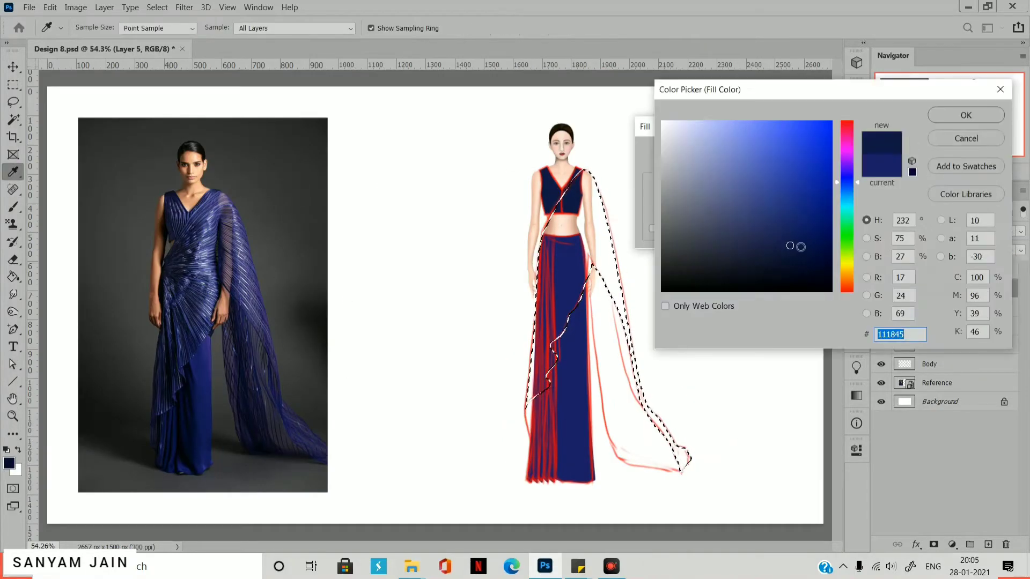
key("Return")
key("Return")
On a new layer, start a Pen tool path for the drape's back panel, running from the hip down beside the skirt.
left_click(987, 544)
right_click(13, 329)
left_click(43, 328)
scroll(639, 363, "up", 5)
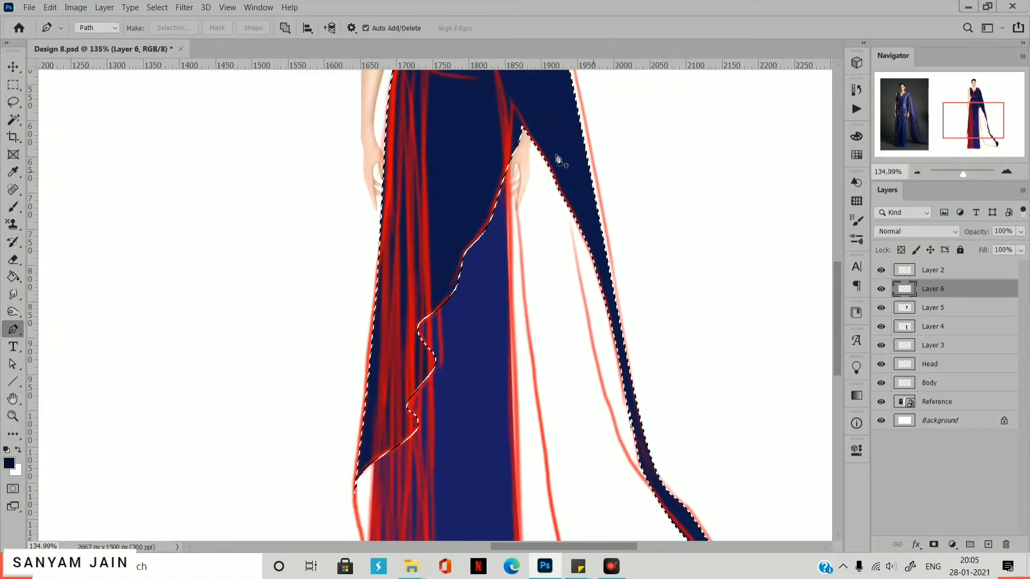
left_click(509, 152)
left_click_drag(533, 349, 539, 395)
left_click_drag(546, 440, 550, 455)
Extend the back panel's path around its lower curve and along the hem to the drape's trailing tip.
scroll(558, 352, "down", 3)
left_click_drag(554, 333, 559, 352)
left_click_drag(579, 401, 588, 419)
left_click_drag(606, 430, 622, 436)
left_click_drag(648, 440, 741, 456)
left_click_drag(748, 438, 748, 418)
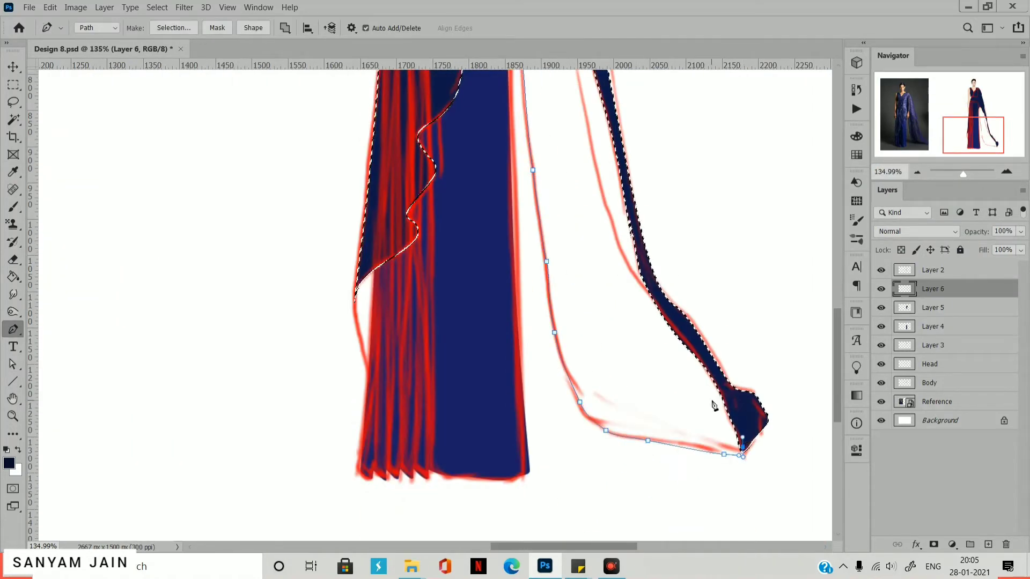
Bring the back panel's path up through the navy drape and close it at the hip.
left_click_drag(691, 339, 680, 329)
left_click_drag(632, 212, 621, 144)
scroll(606, 150, "up", 2)
left_click_drag(570, 96, 556, 77)
scroll(558, 85, "up", 2)
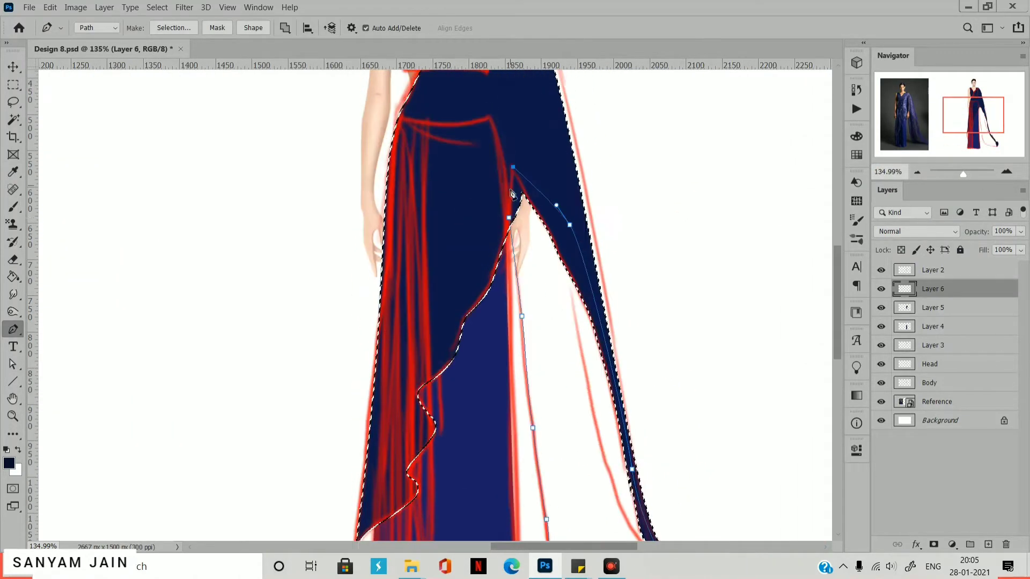
left_click(533, 186)
Select the back panel's area, subtract the part over the skirt's pleated side, and fill the selection with navy on Layer 6.
key("ctrl+Return")
key("ctrl+0")
key("m")
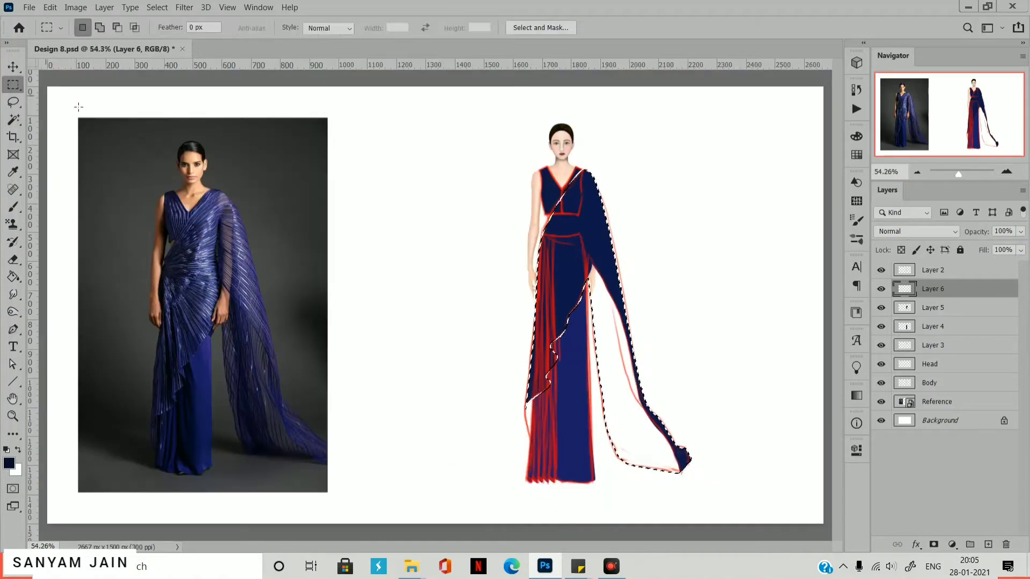
key("alt")
key("shift+BackSpace")
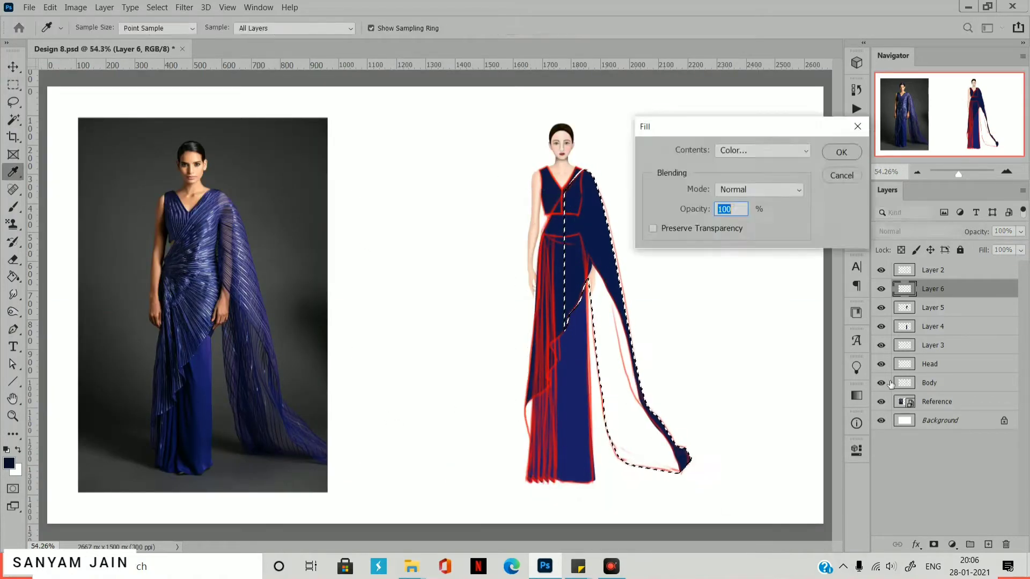
key("Return")
key("ctrl+d")
Set the opacity of both drape layers, Layer 5 and Layer 6, to 75%.
key("5")
left_click(944, 313)
key("5")
left_click(945, 292, "shift")
left_click(989, 234)
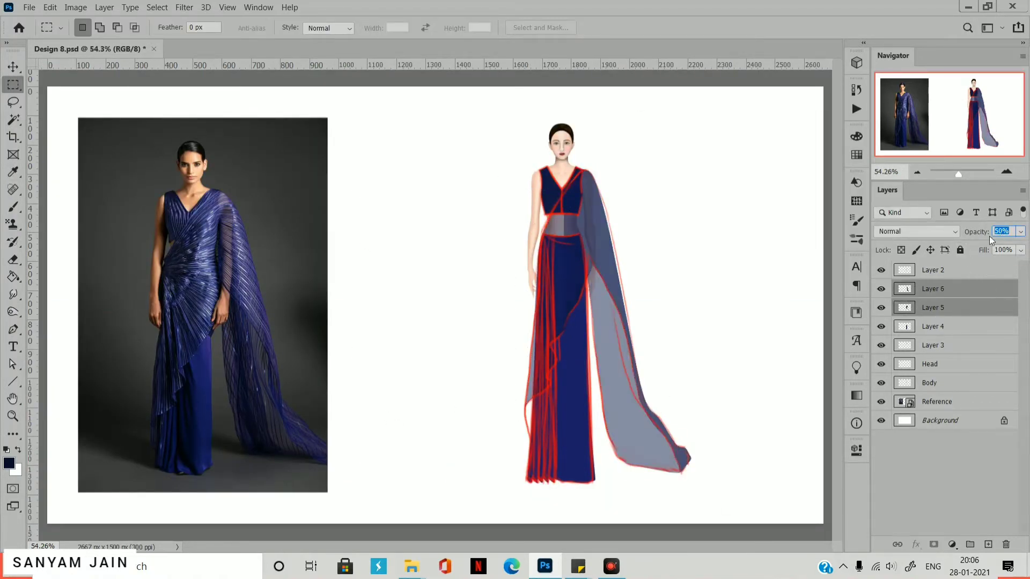
type("75")
Move the back panel's layer, Layer 6, directly below the Body layer.
left_click(958, 308)
left_click_drag(958, 307, 961, 390)
key("ctrl+z")
left_click_drag(958, 290, 958, 387)
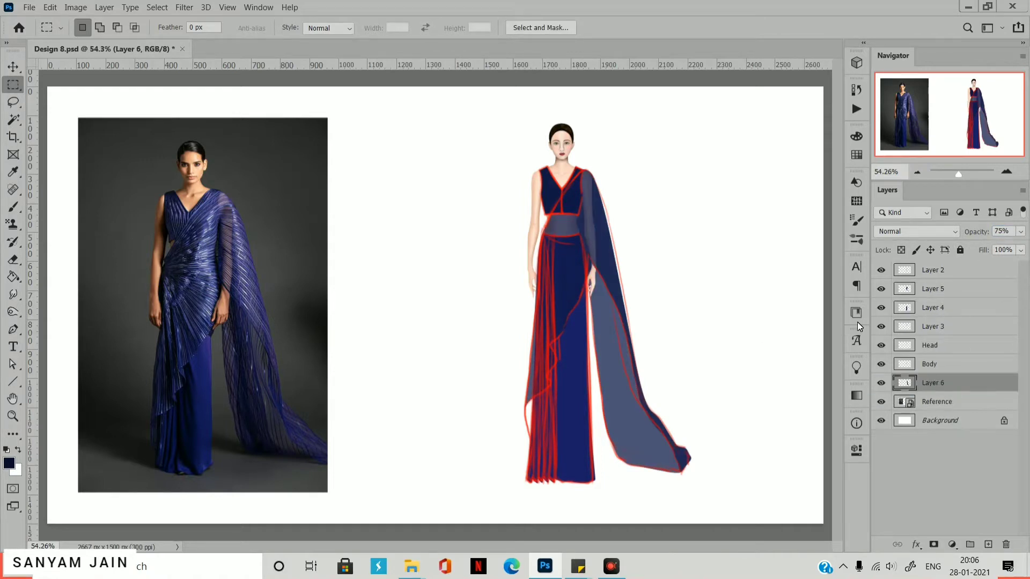
Set the opacity of the front drape layer, Layer 5, to 85%.
left_click(912, 292)
key("8")
key("5")
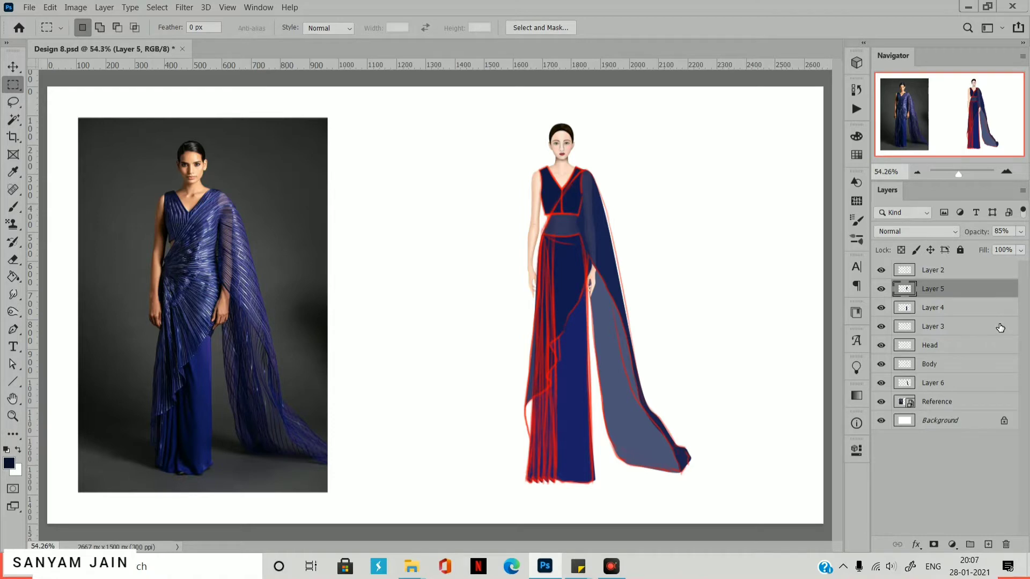
On a new layer above Layer 4, trace the drape's folded lower corner with the Pen tool and hide the red sketch layer.
left_click(955, 307)
left_click(989, 544)
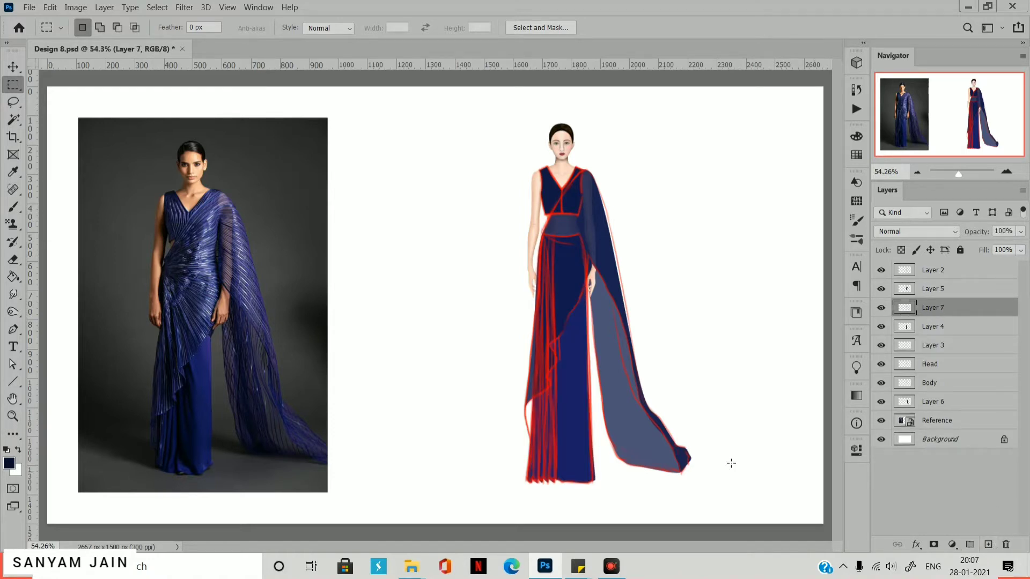
key("p")
left_click_drag(501, 353, 511, 282)
left_click(518, 418)
left_click_drag(517, 463, 525, 500)
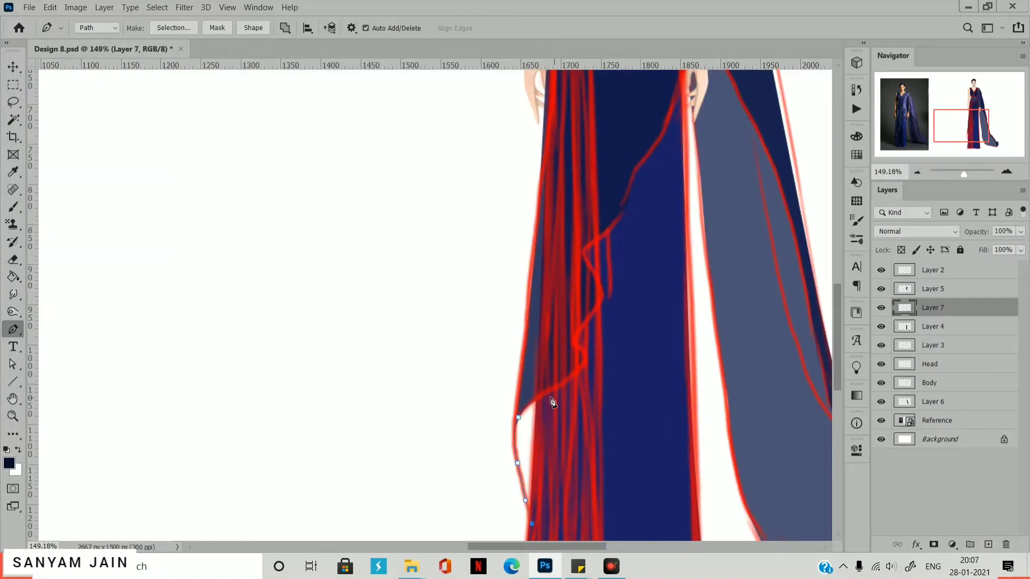
key("ctrl+z")
left_click(880, 270)
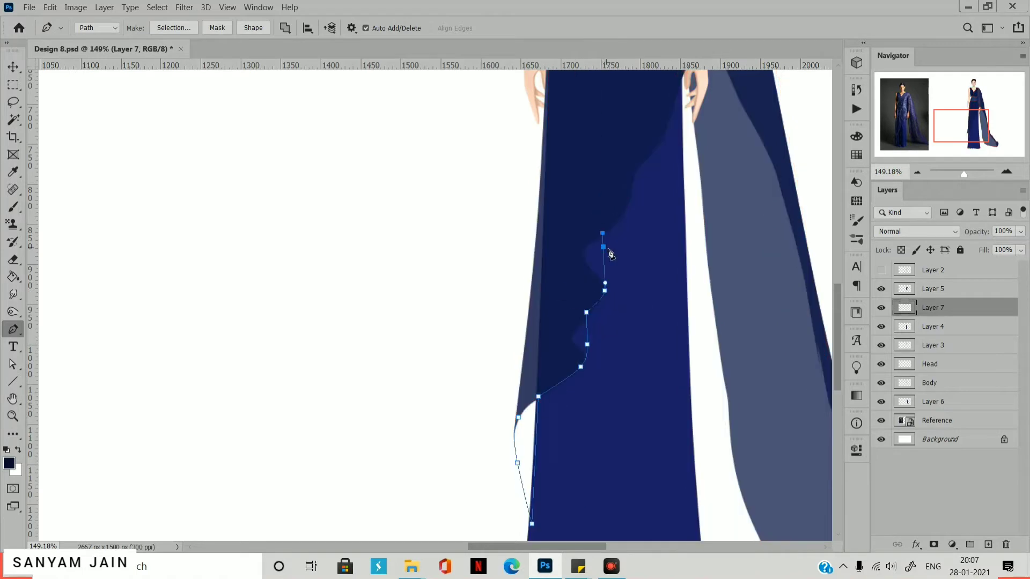
Fill the folded corner's outline with the foreground navy and delete the part that overlaps the drape on Layer 5.
key("ctrl+Return")
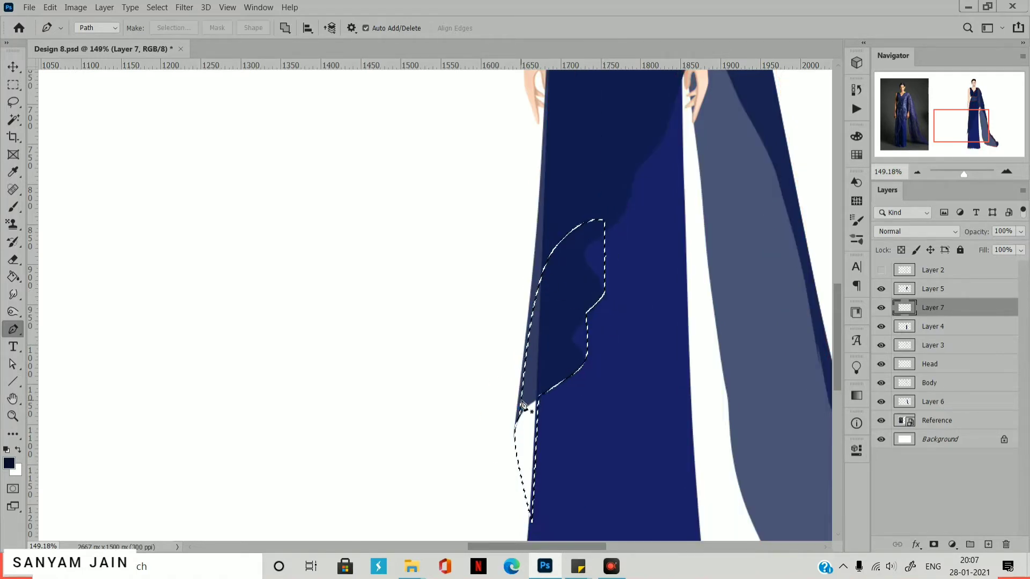
key("alt+BackSpace")
key("ctrl+d")
left_click(904, 289, "ctrl")
key("Delete")
key("ctrl+d")
Set the opacity of the folded corner's layer, Layer 7, to 95%.
type("m")
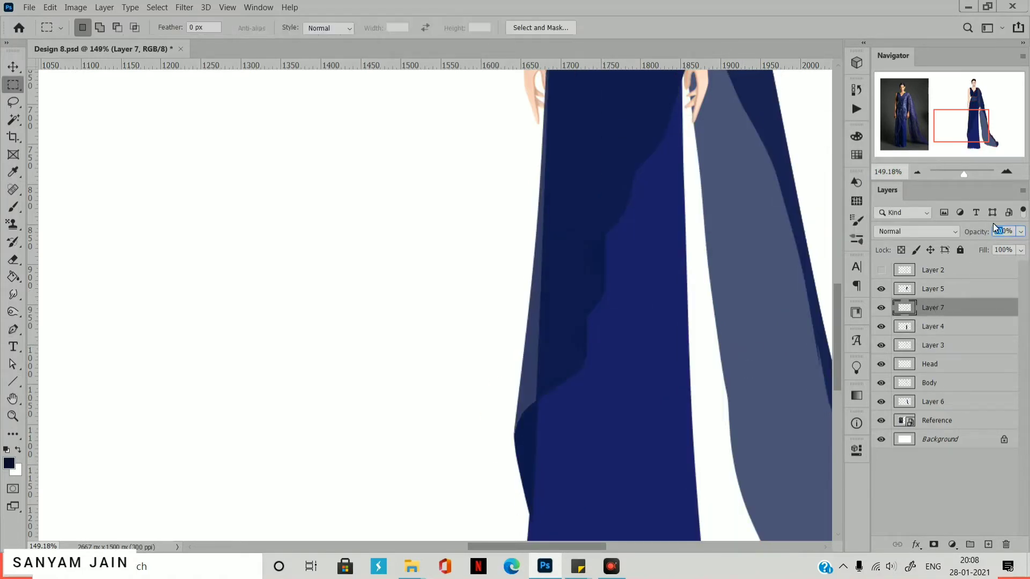
type("95")
key("Return")
key("v")
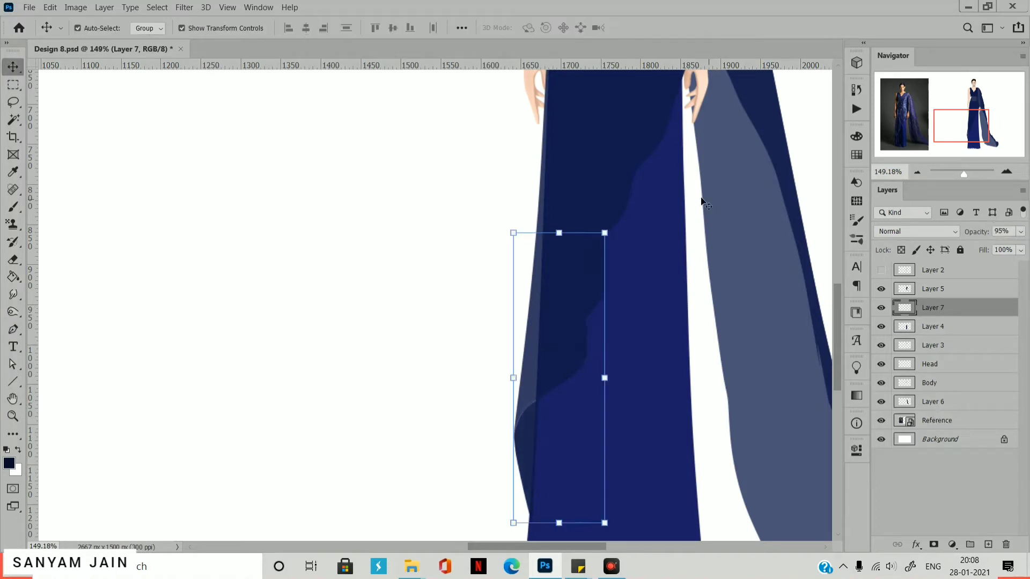
left_click(412, 309)
key("ctrl+0")
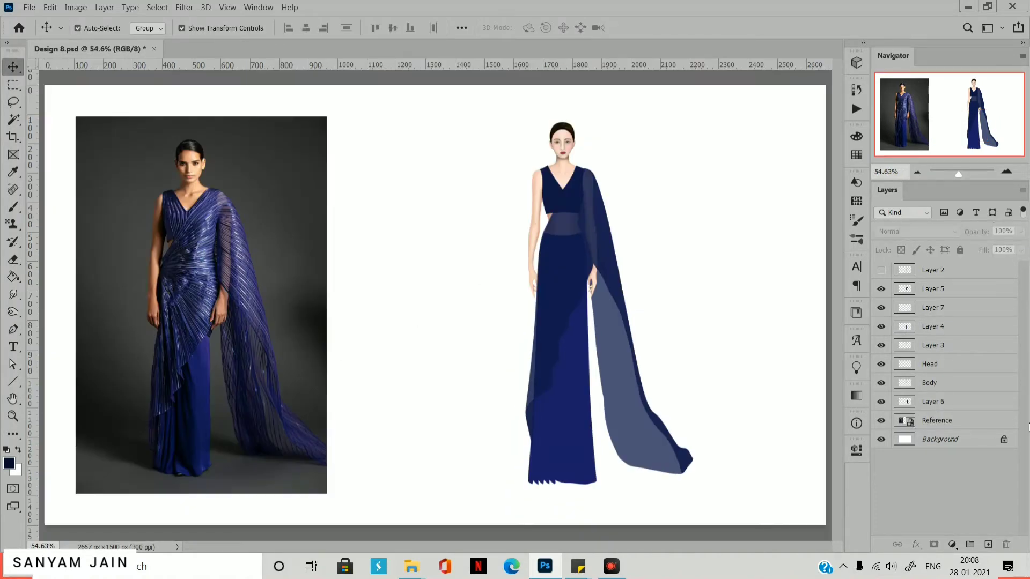
Delete the hidden red sketch layer, Layer 2.
left_click(912, 326)
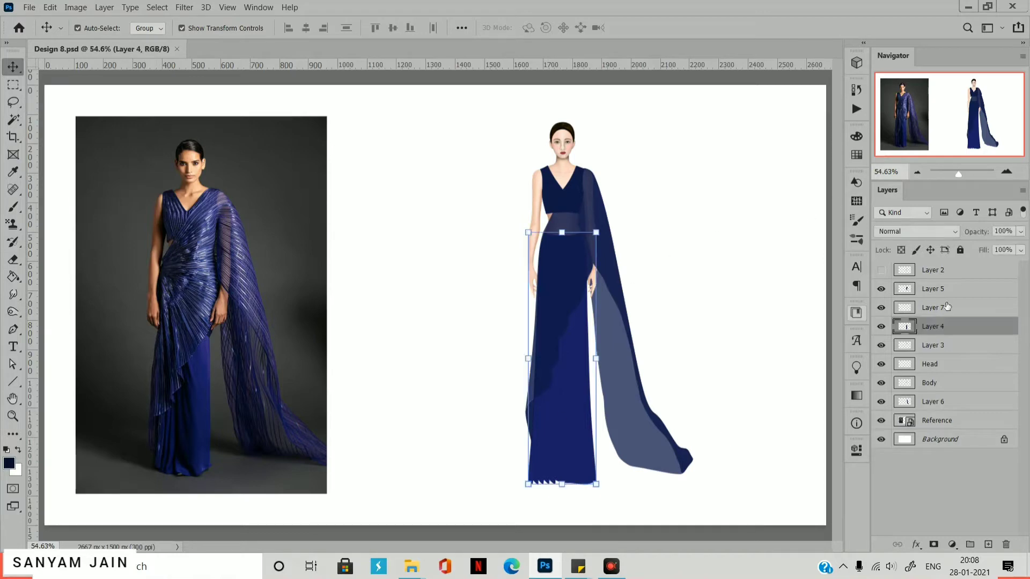
left_click(896, 273)
key("Delete")
Load the skirt on Layer 4 as a selection and add a new layer above it.
left_click(908, 309)
left_click(905, 307, "ctrl")
key("ctrl+shift+alt+n")
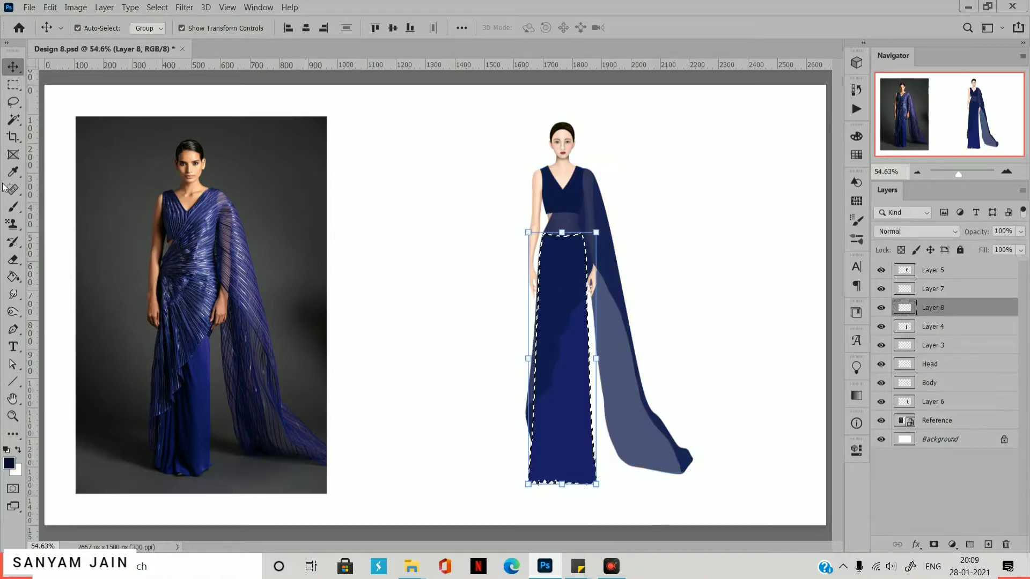
Paint thin dark navy fold lines up the lower skirt with an 8 px brush at 20% opacity.
key("b")
key("bracketright")
key("bracketright")
key("bracketright")
key("bracketright")
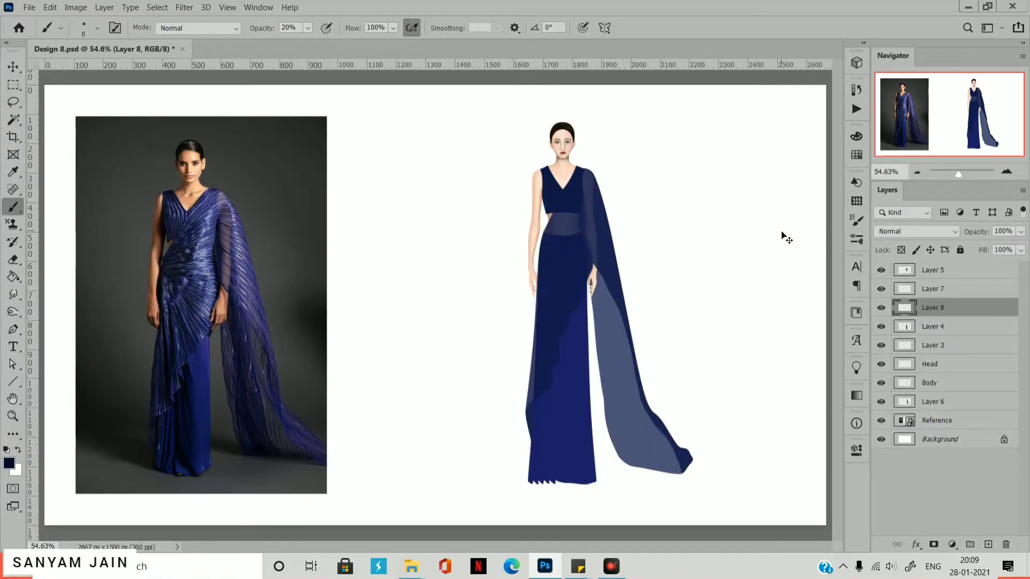
key("ctrl+1")
left_click_drag(928, 139, 943, 154)
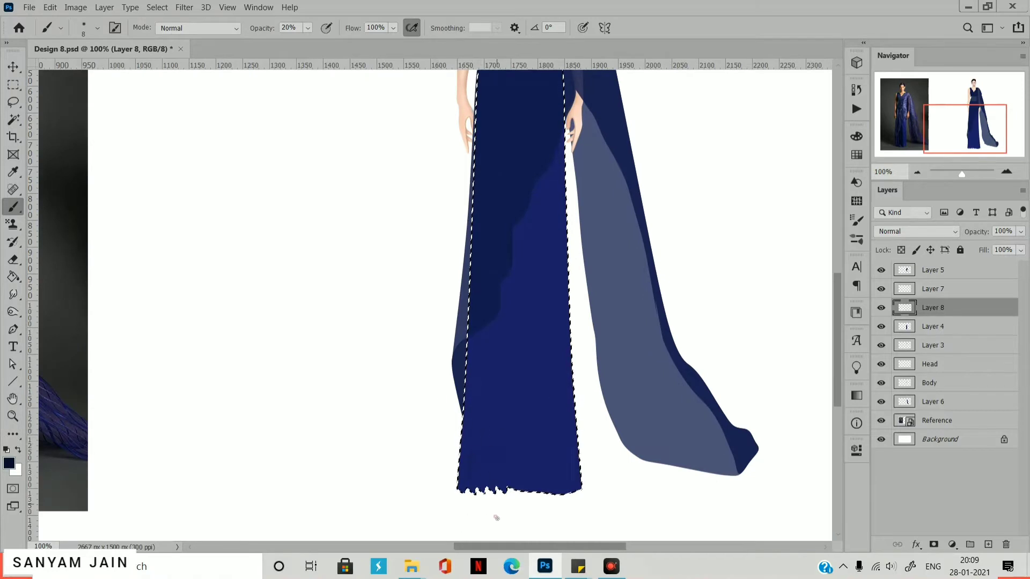
key("ctrl+z")
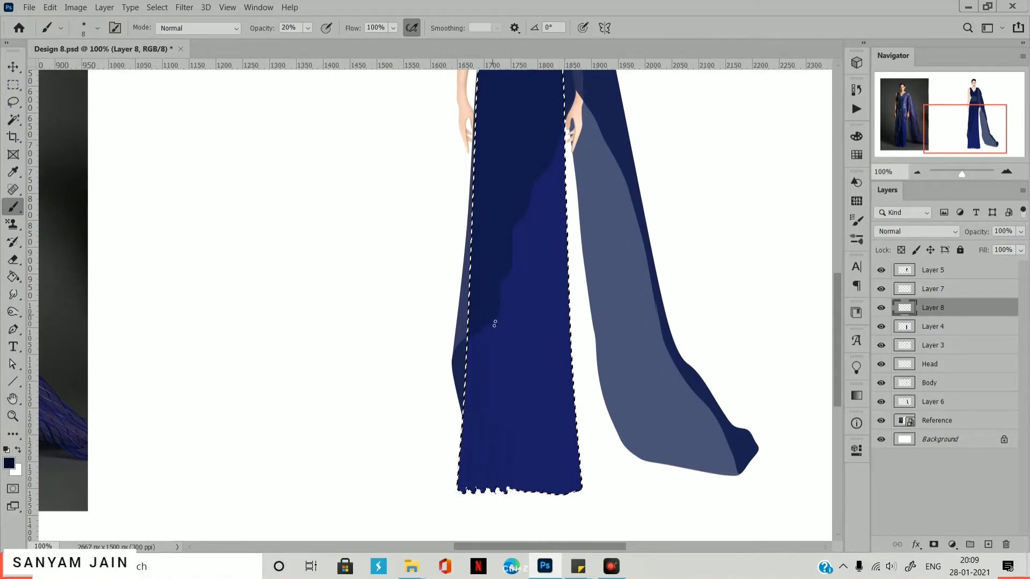
left_click_drag(837, 333, 840, 298)
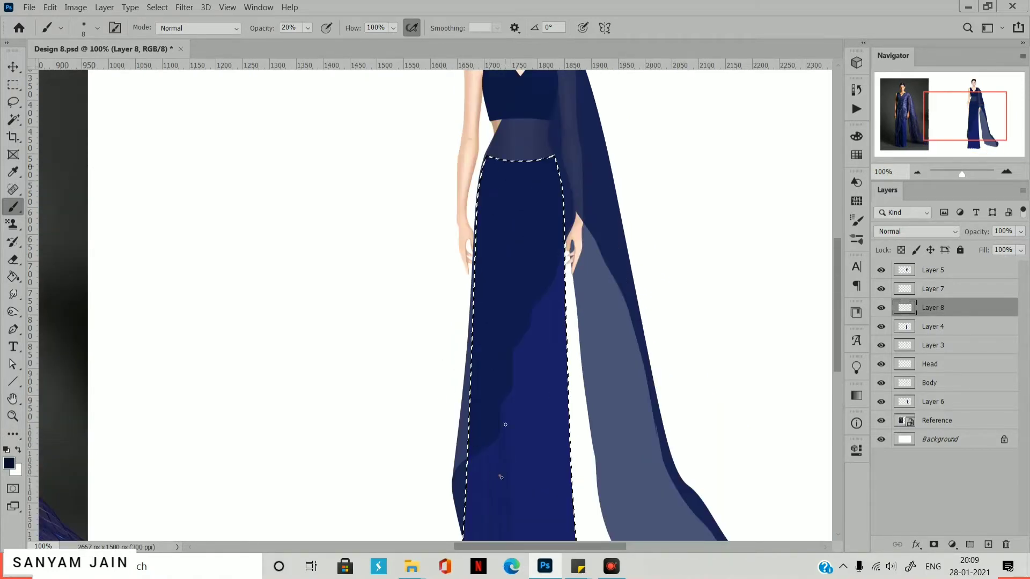
Widen the skirt's dark navy fold shading with a soft 20 px brush.
key("ctrl+minus")
key("bracketright")
key("bracketright")
left_click_drag(517, 274, 593, 253)
key("bracketright")
key("bracketright")
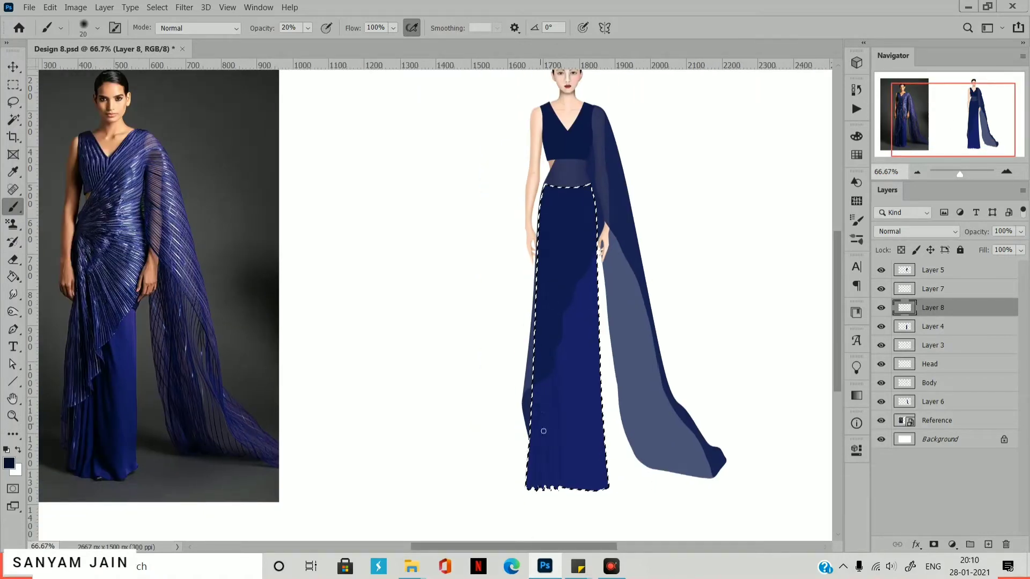
left_click_drag(566, 467, 567, 308)
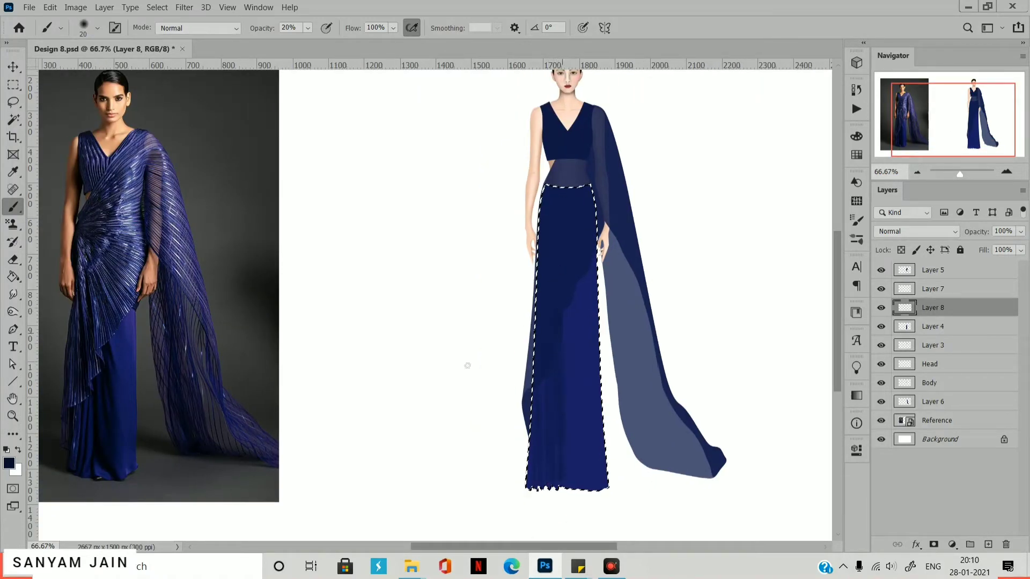
Sample the skirt's blue and change the foreground colour to the lighter blue 4147ac.
left_click(18, 449)
left_click(9, 463)
left_click(561, 368)
key("Return")
left_click(9, 463)
left_click_drag(767, 177, 773, 181)
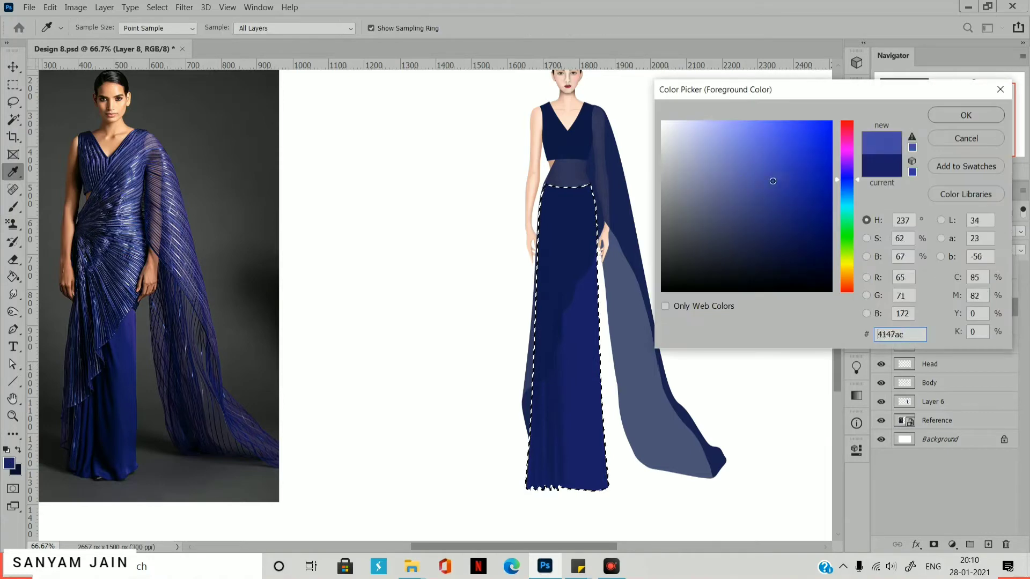
key("Return")
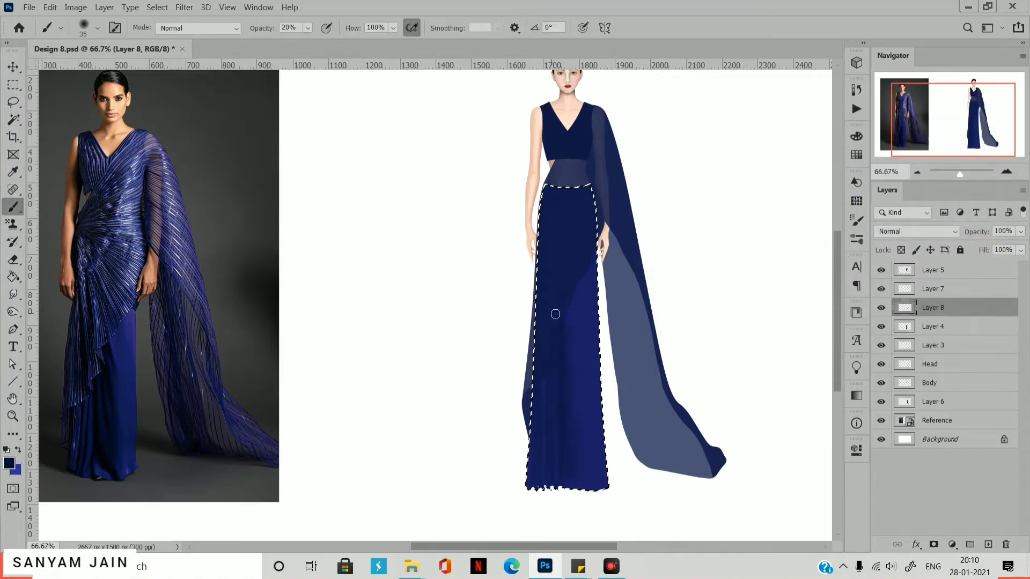
Brush lighter blue highlights down the skirt and refine the folds near the hem with a 10 to 15 px brush.
left_click(18, 449)
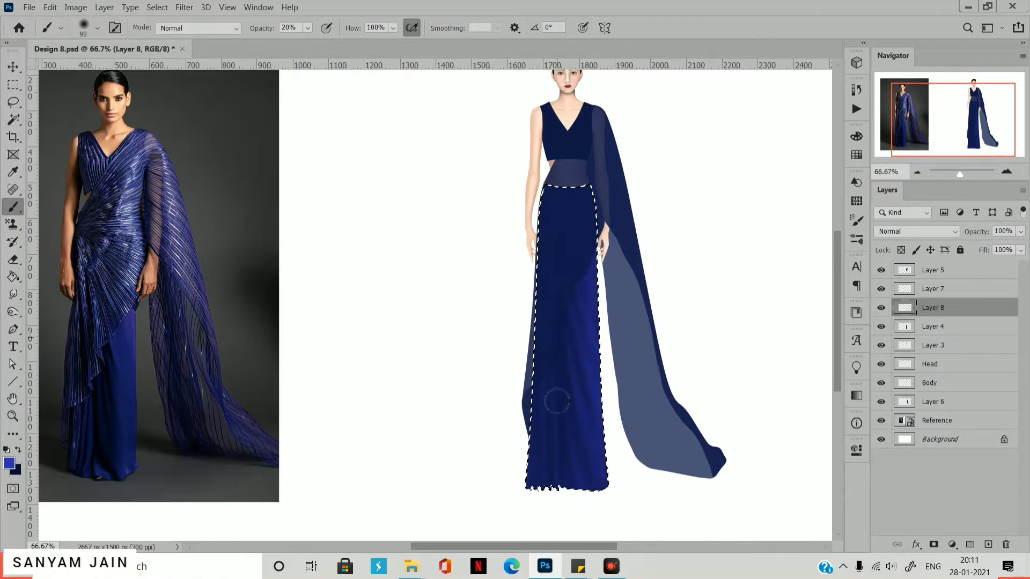
key("ctrl+plus")
left_click_drag(697, 522, 589, 409)
key("bracketleft")
key("bracketleft")
key("bracketleft")
key("bracketleft")
key("bracketleft")
key("bracketleft")
key("bracketleft")
key("bracketleft")
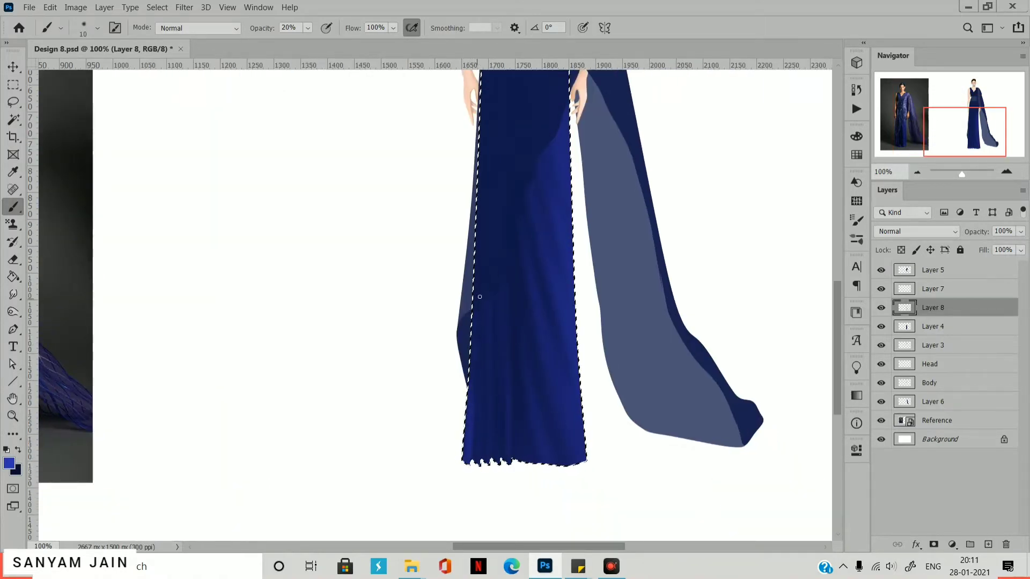
key("bracketright")
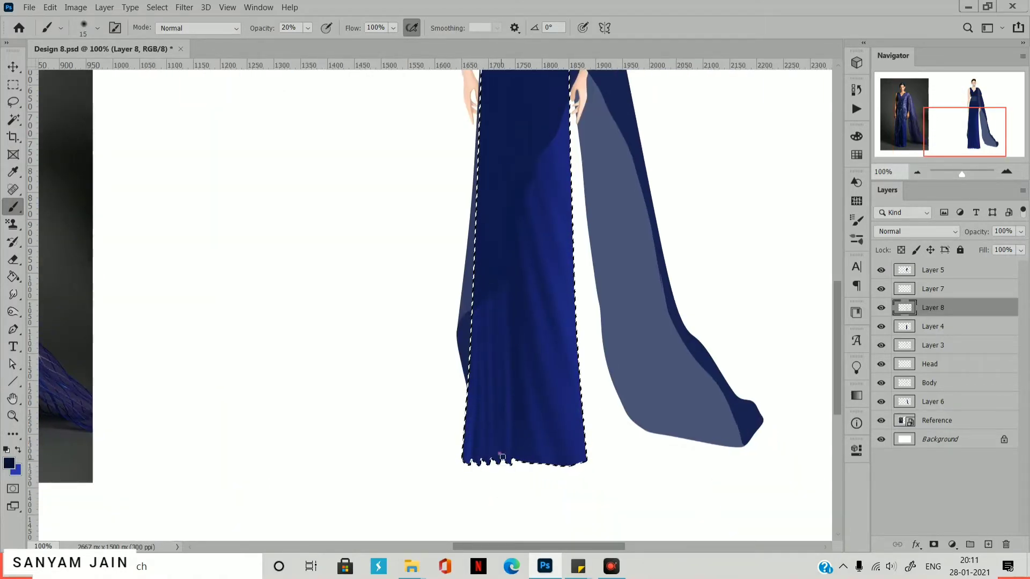
Restore the skirt selection and deepen the fold shading with black using a 35 px brush.
key("ctrl+d")
key("ctrl+0")
key("m")
key("ctrl+shift+d")
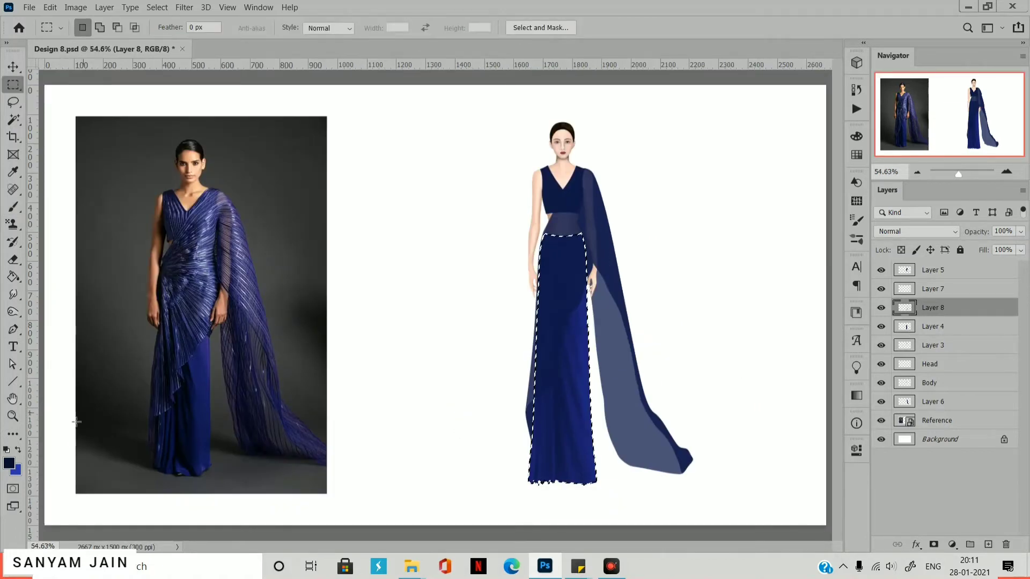
key("b")
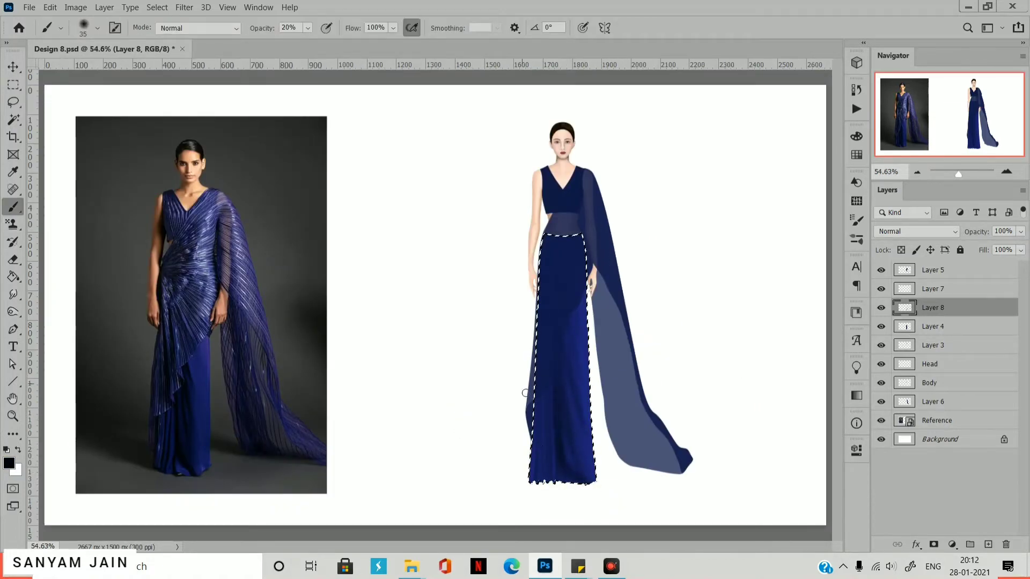
Brush bright violet-blue highlights onto the lower skirt with a 25 px brush and clear the skirt selection.
key("x")
key("n")
left_click(586, 370)
left_click(735, 140)
left_click(774, 126)
key("Return")
key("bracketleft")
key("bracketleft")
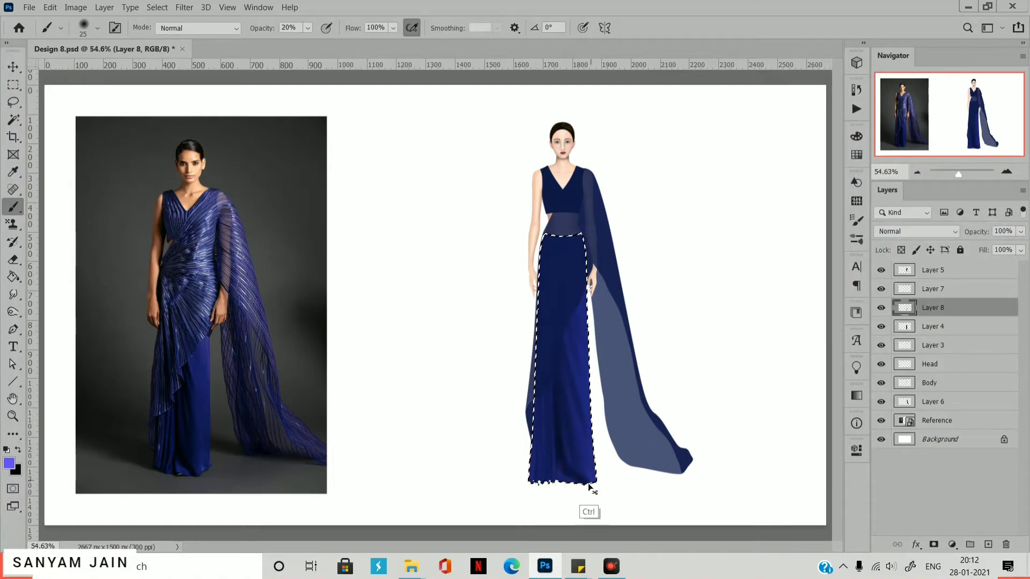
key("ctrl+z")
key("m")
key("ctrl+d")
key("v")
key("d")
Draw a rectangle shape of about 129 × 237 px on the blank canvas beside the figure, above Layer 3.
left_click(13, 381)
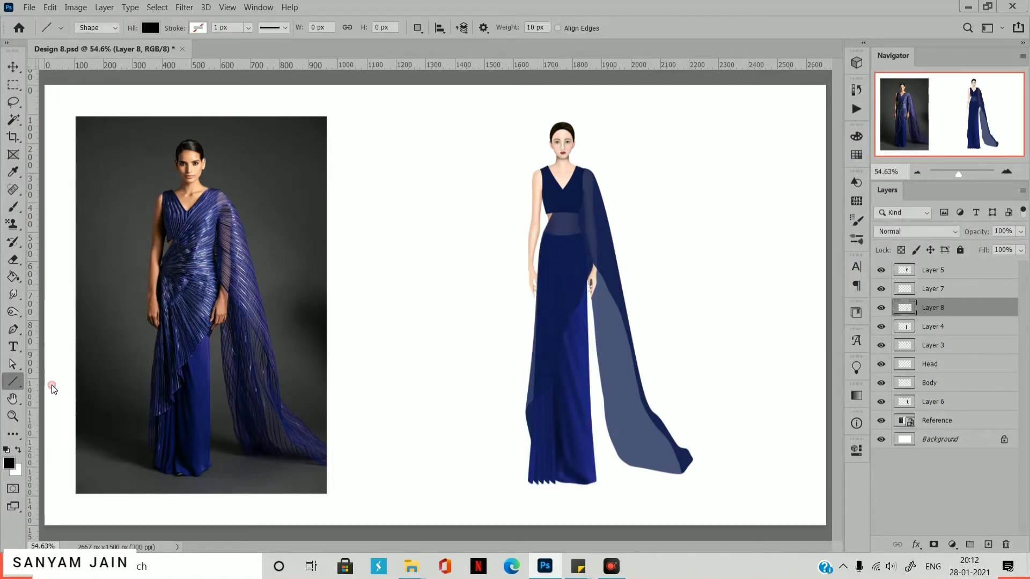
left_click(52, 385)
left_click(939, 289)
double_click(937, 345)
left_click_drag(669, 154, 707, 223)
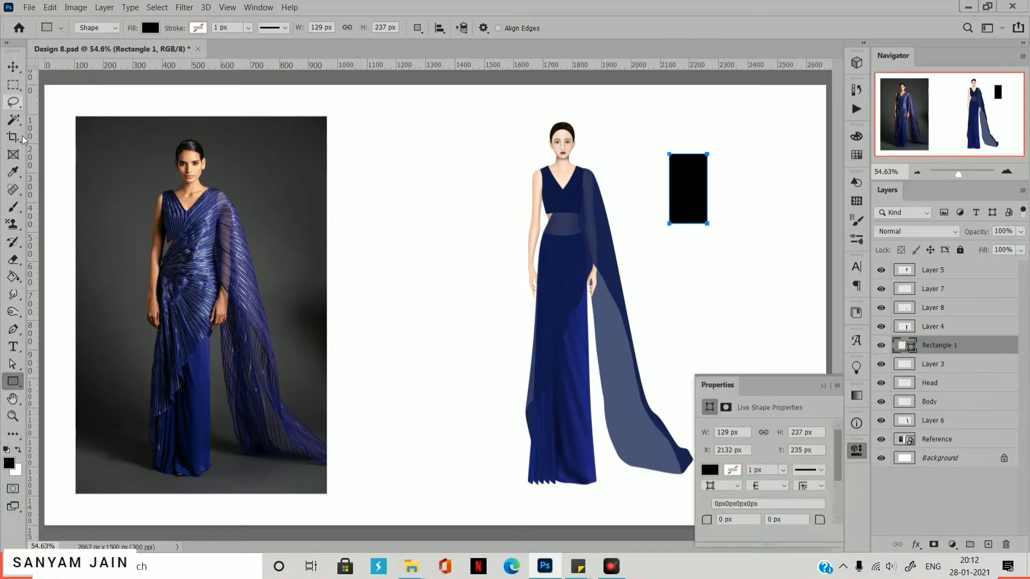
Set the rectangle's fill to a solid dark navy.
left_click(150, 28)
left_click(102, 99)
left_click(13, 171)
left_click(13, 381)
left_click(150, 28)
left_click(66, 99)
left_click(233, 53)
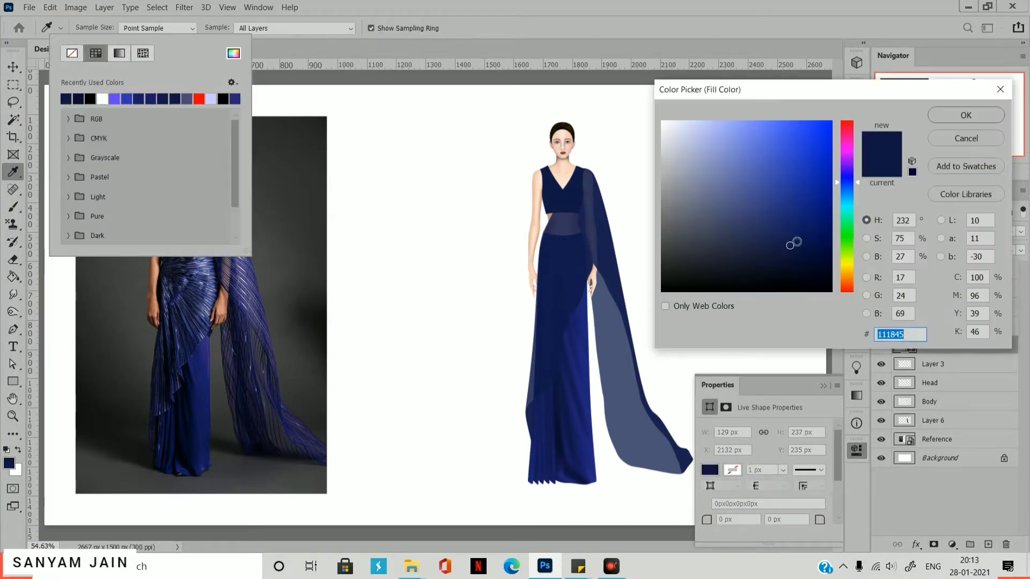
key("Return")
key("Return")
Enable a Pattern Overlay in the rectangle's layer style and open the choice of patterns.
double_click(986, 350)
left_click_drag(692, 59, 321, 60)
left_click(174, 274)
left_click(408, 150)
Browse the pattern sets and choose the black stripe pattern from basstar_micro for the overlay.
left_click(282, 444)
left_click(280, 424)
left_click(280, 505)
scroll(281, 343, "down", 1)
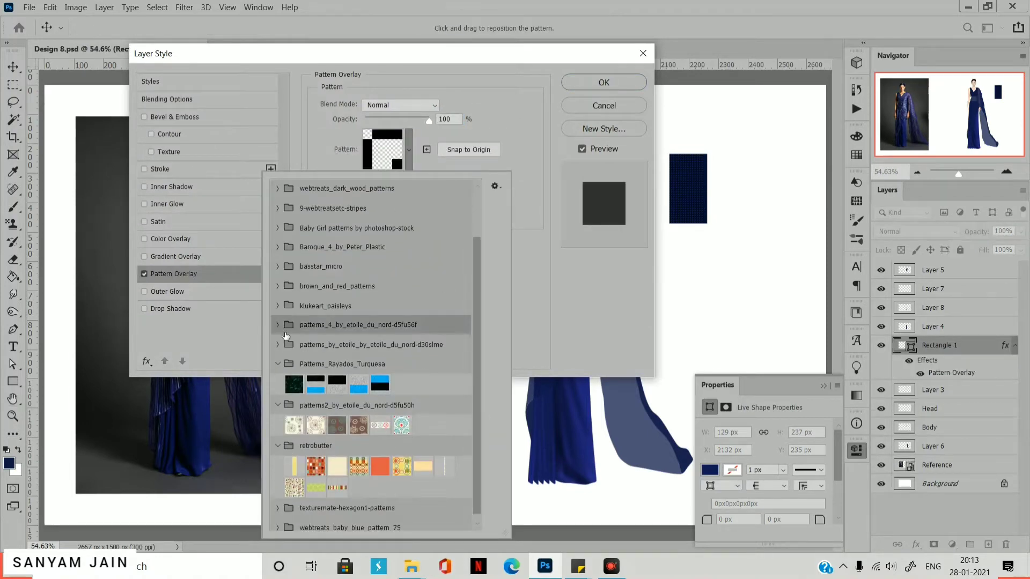
left_click(280, 346)
left_click(279, 326)
scroll(282, 376, "down", 1)
left_click(282, 505)
scroll(322, 507, "down", 1)
scroll(351, 352, "up", 4)
left_click(349, 347)
left_click(346, 325)
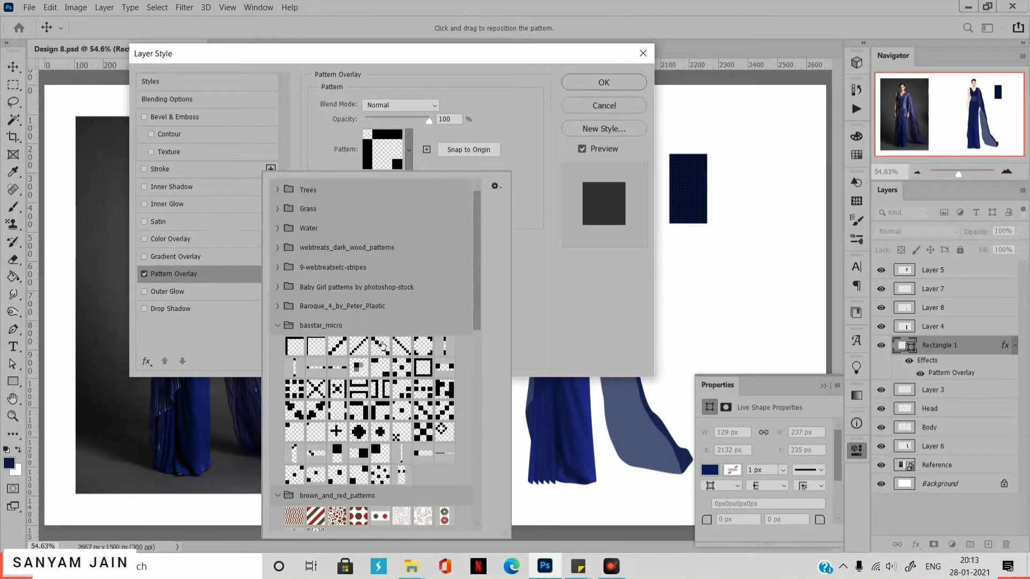
left_click(395, 347)
left_click(443, 346)
left_click(444, 454)
double_click(445, 455)
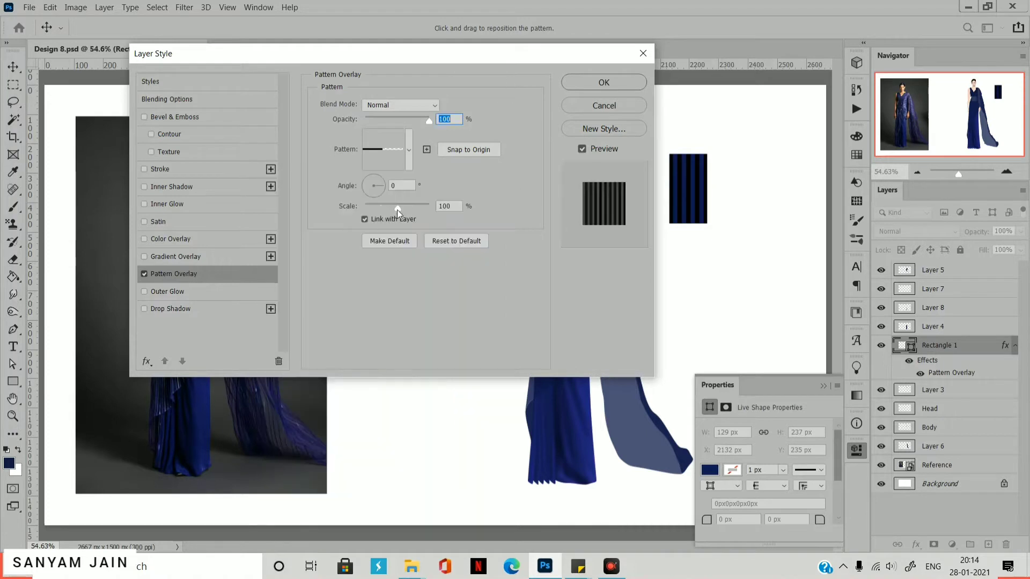
Reduce the overlay pattern's scale to 29% and try other blend modes, including Divide, before restoring Normal.
left_click_drag(397, 208, 374, 208)
left_click(393, 107)
left_click(394, 111)
scroll(393, 112, "down", 12)
scroll(394, 112, "up", 2)
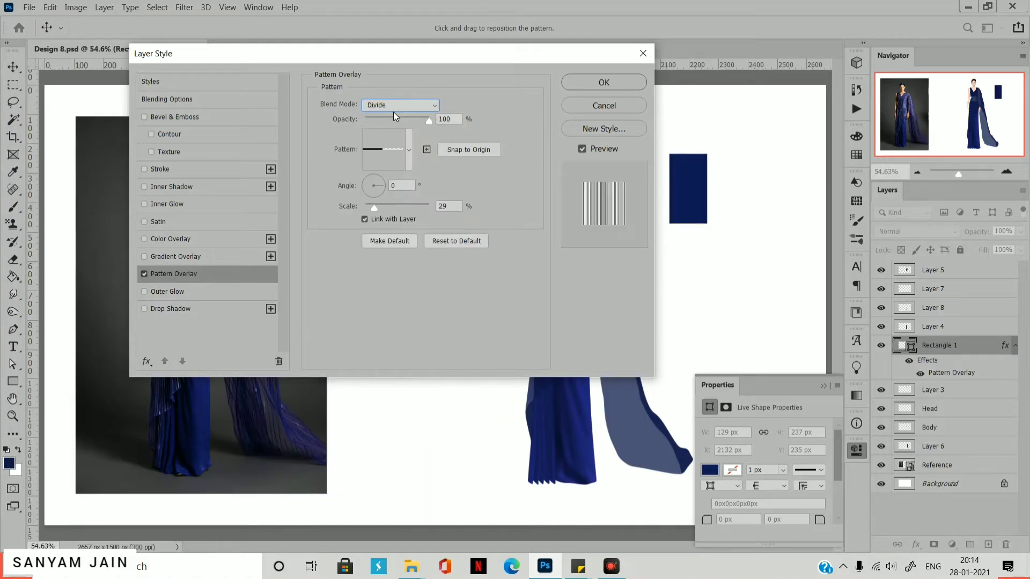
scroll(393, 111, "up", 10)
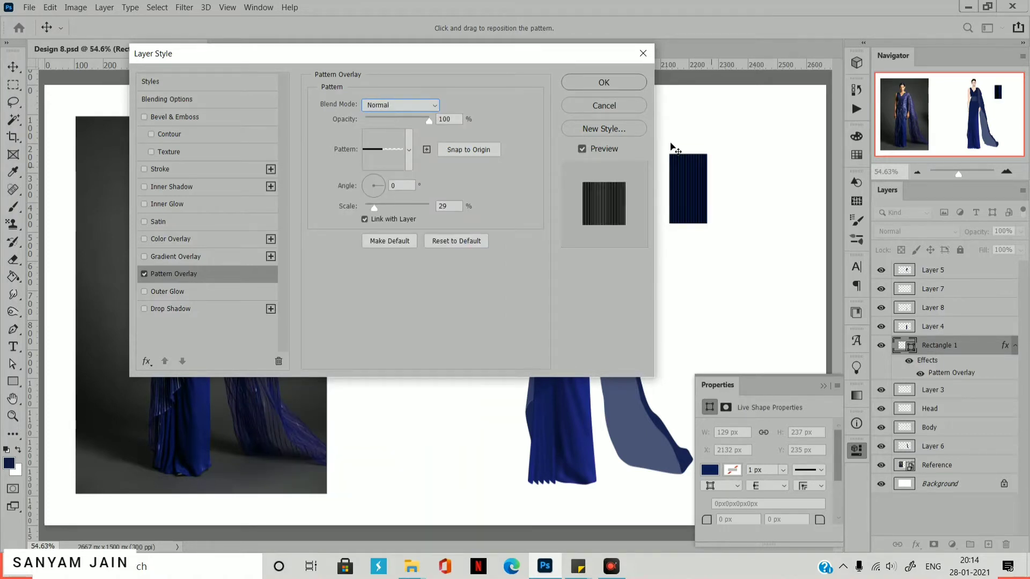
key("Return")
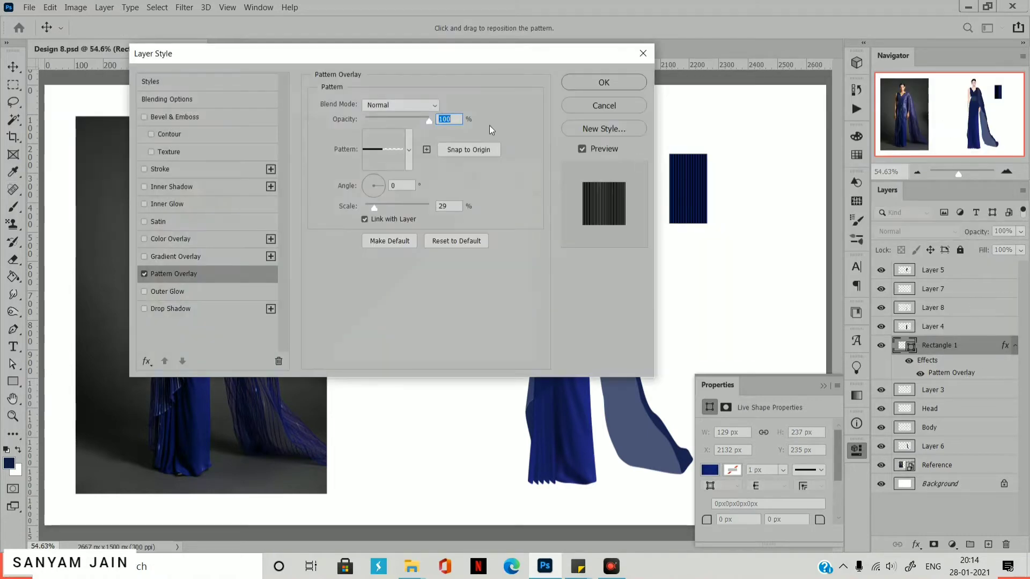
Set the overlay pattern's scale to 27%, change its blend mode from Normal and apply the layer style.
left_click(449, 206)
key("Down")
key("Down")
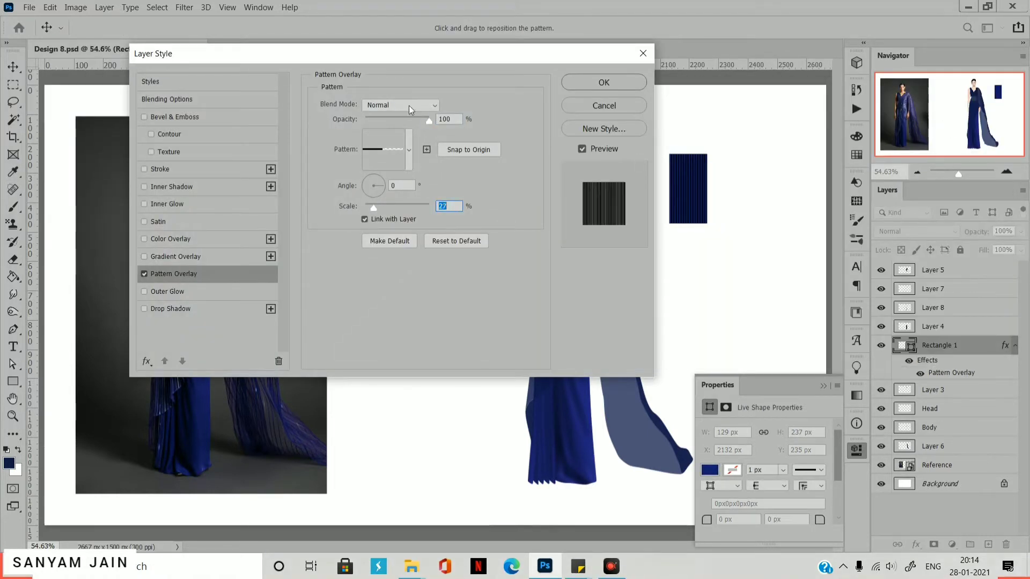
left_click(410, 105)
left_click(395, 241)
key("Down")
key("Down")
key("Down")
left_click(589, 83)
Move the striped rectangle to X 2175 px, Y 218 px and rasterize both its layer and its layer style.
left_click(674, 202)
key("ctrl+z")
key("v")
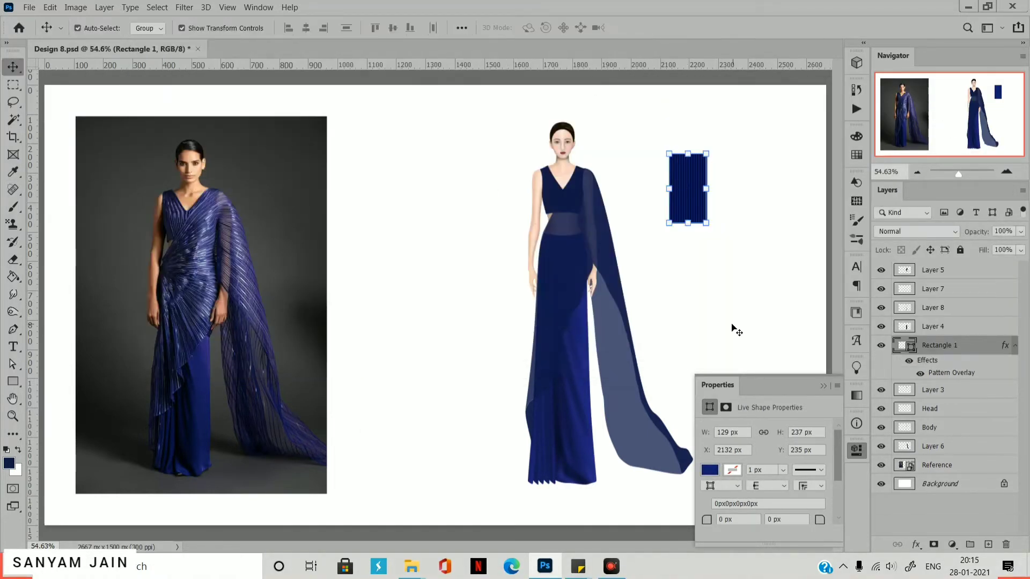
left_click_drag(703, 196, 715, 191)
right_click(945, 348)
left_click(798, 192)
left_click(50, 8)
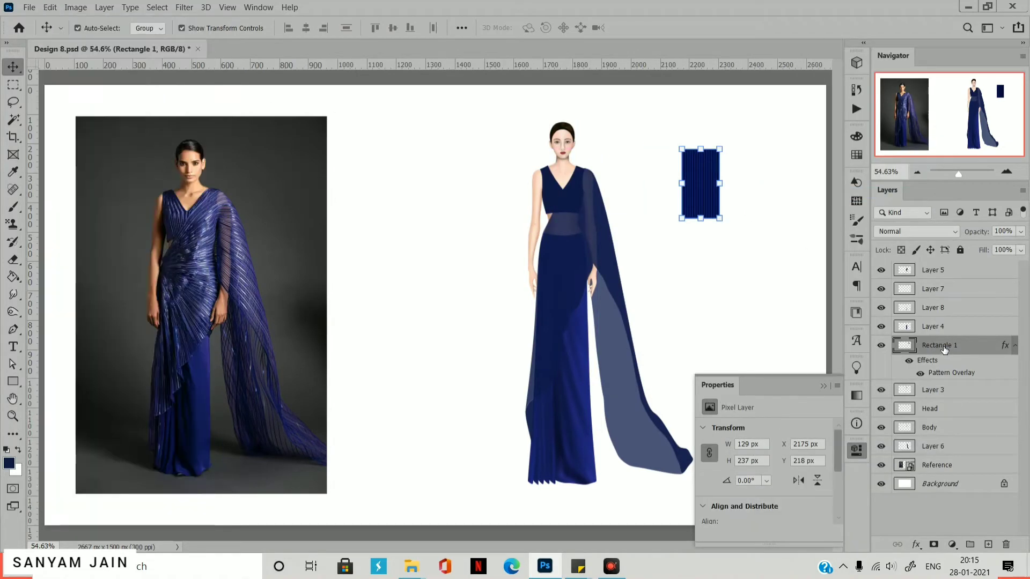
right_click(942, 348)
left_click(807, 203)
Try to bend the striped rectangle with Puppet Warp by placing three pins and pulling the upper one.
left_click(50, 7)
left_click(86, 244)
left_click(50, 7)
left_click(86, 258)
left_click(700, 161)
left_click(700, 205)
left_click(700, 182)
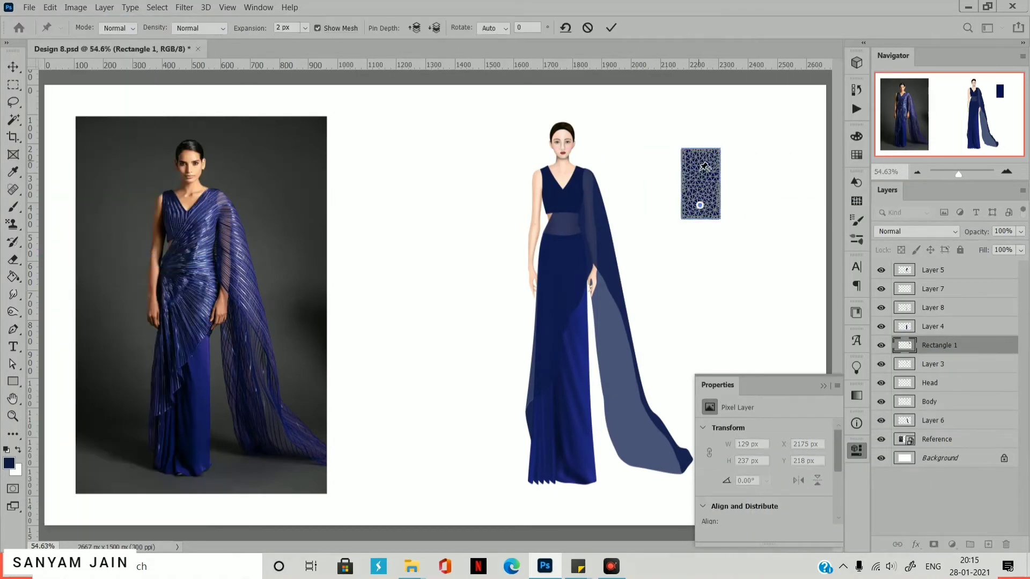
left_click_drag(700, 161, 550, 201)
key("Return")
Try repositioning the warped swatch, and undo the move and the Puppet Warp.
left_click_drag(572, 182, 616, 181)
key("ctrl+z")
key("ctrl+minus")
key("ctrl+minus")
key("ctrl+z")
Puppet Warp the striped swatch with four pins so that its upper half bends toward the figure.
left_click(50, 7)
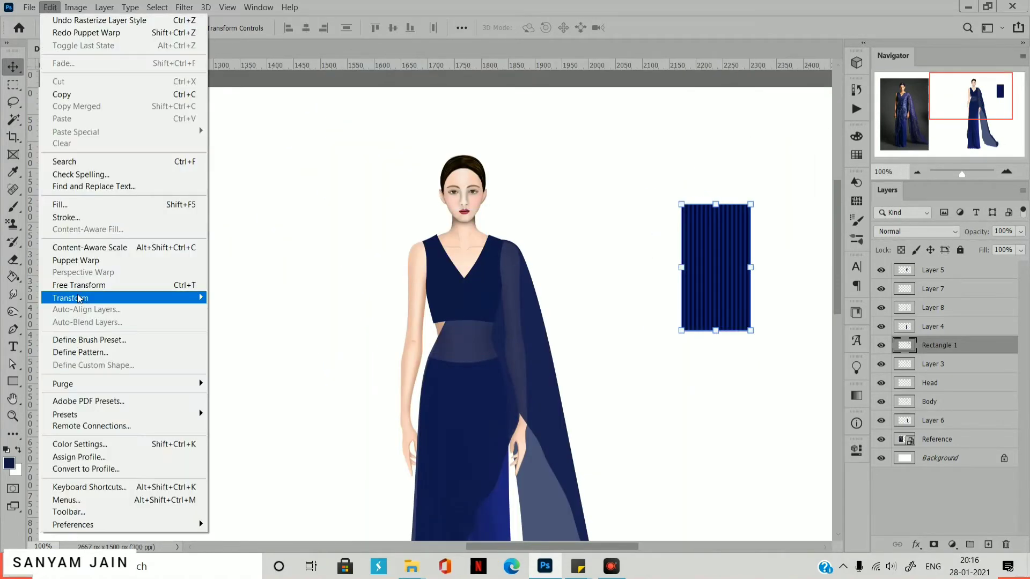
left_click(86, 258)
left_click_drag(723, 229, 693, 232)
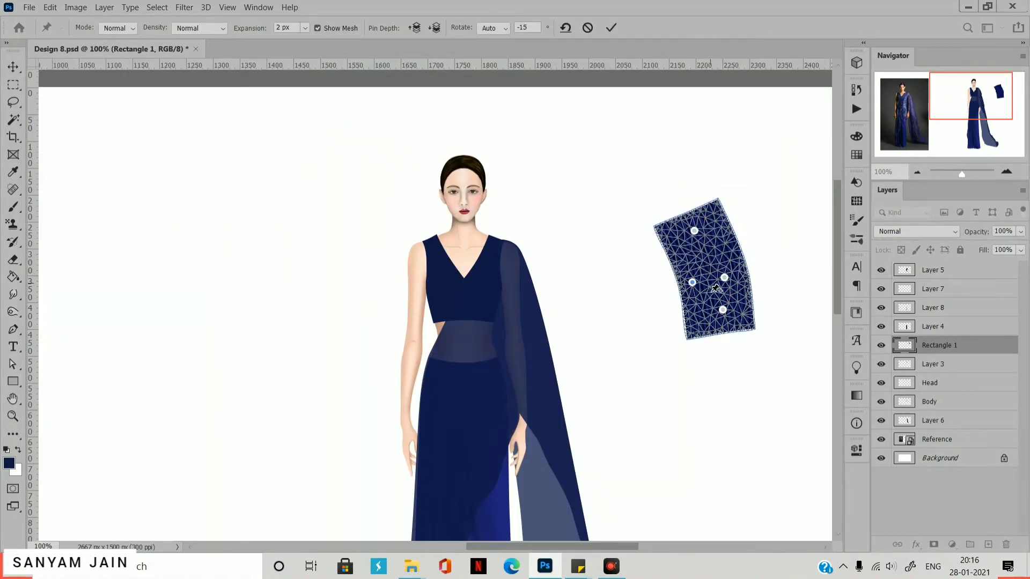
key("Return")
Move the curved striped swatch over the figure's bare-arm shoulder and the adjoining side of the bodice.
left_click_drag(694, 291, 404, 298)
left_click(547, 263)
key("ctrl+z")
left_click_drag(729, 275, 493, 291)
left_click_drag(435, 303, 427, 291)
left_click(227, 7)
key("Return")
Open the striped swatch in Liquify and narrow its upper end with a 300 px Pucker brush.
left_click(183, 7)
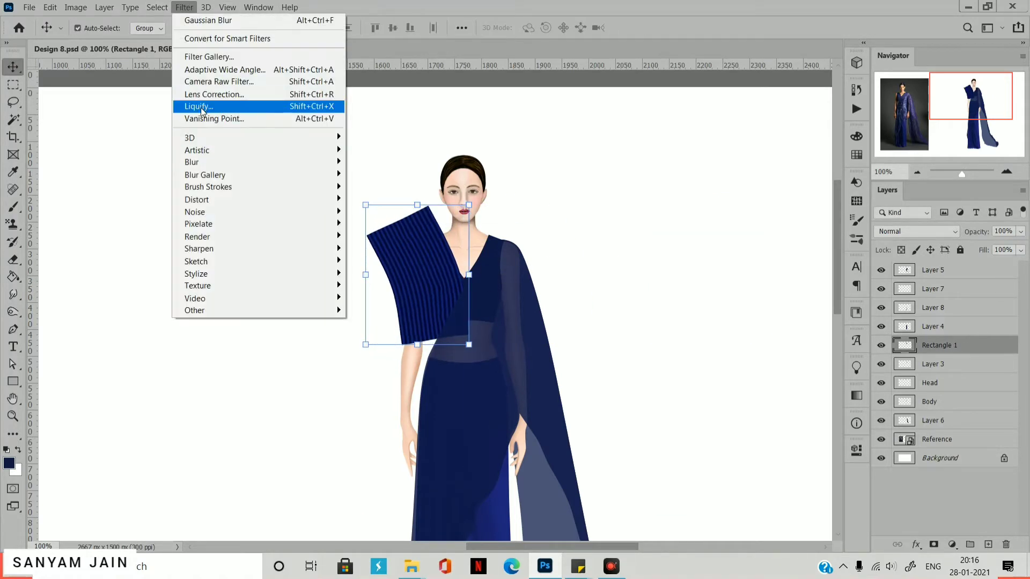
left_click(202, 105)
left_click(380, 236)
left_click_drag(598, 207, 616, 258)
left_click(403, 529)
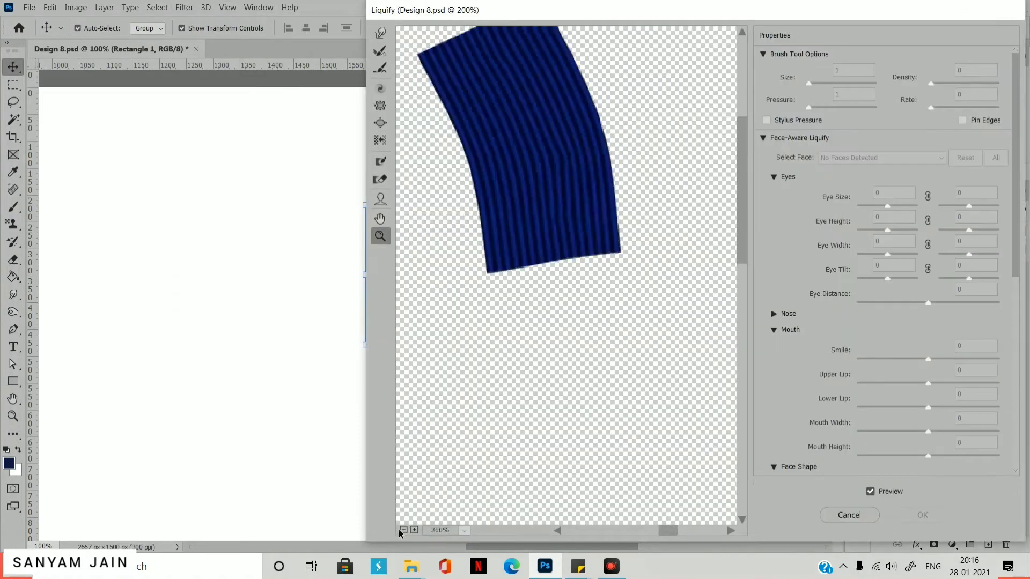
left_click(403, 530)
left_click(380, 105)
key("bracketright")
left_click_drag(534, 183, 511, 156)
left_click(560, 280)
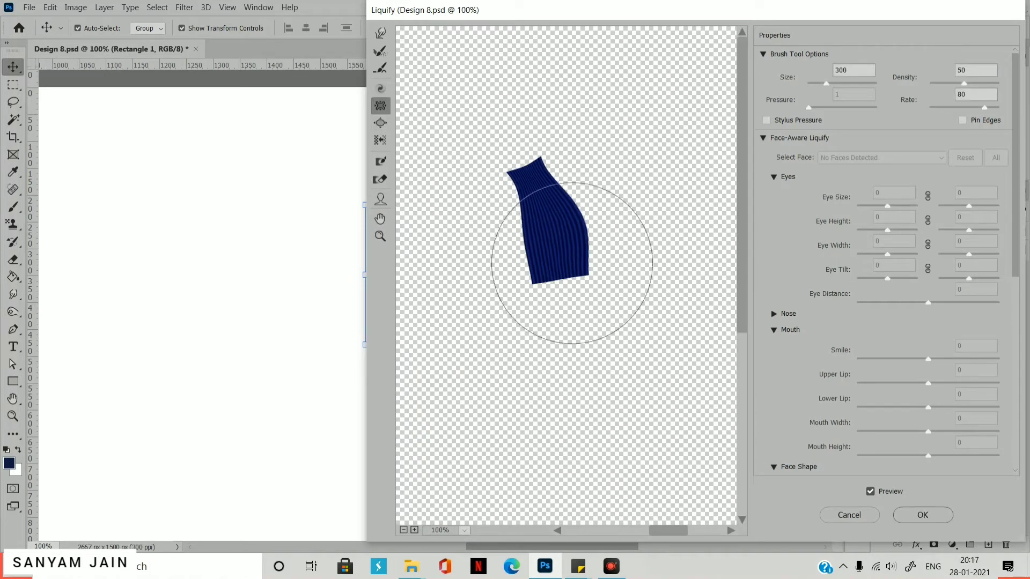
left_click(380, 123)
left_click(381, 106)
key("bracketright")
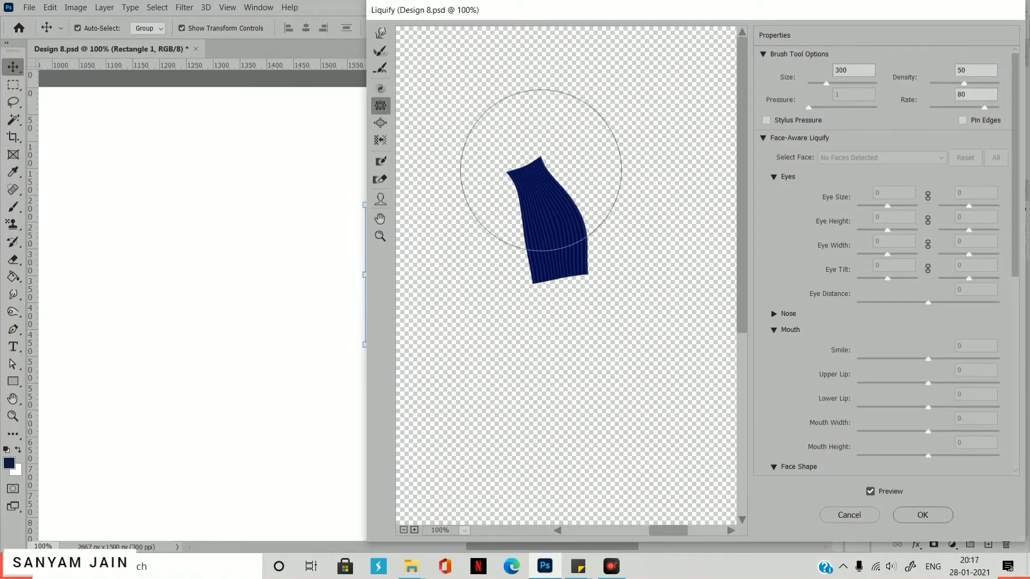
Push the swatch's lower side inward with a 150 px Forward Warp brush and apply the Liquify changes.
key("ctrl")
key("w")
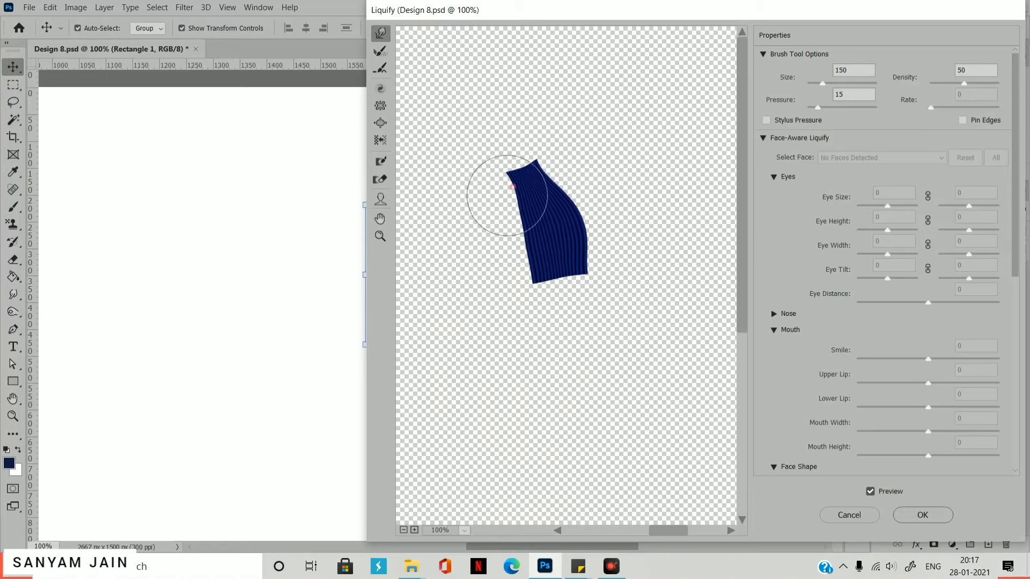
left_click_drag(503, 279, 561, 161)
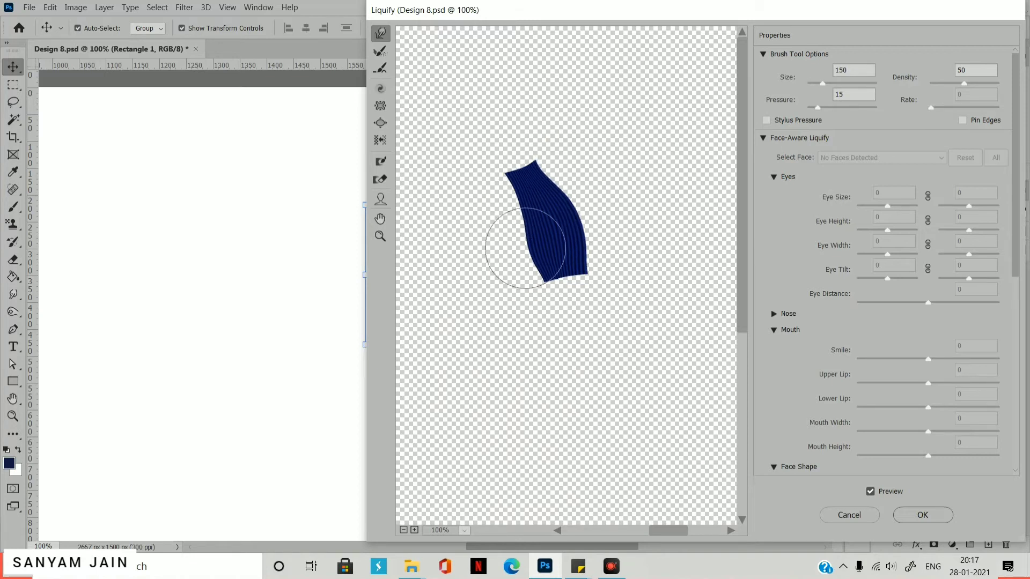
key("Return")
Reposition the reshaped swatch beside the bare-arm shoulder and scale it down slightly.
key("shift+Right")
key("shift+Right")
key("shift+Up")
key("shift+Up")
left_click_drag(429, 271, 409, 271)
left_click_drag(453, 211, 444, 223)
key("Return")
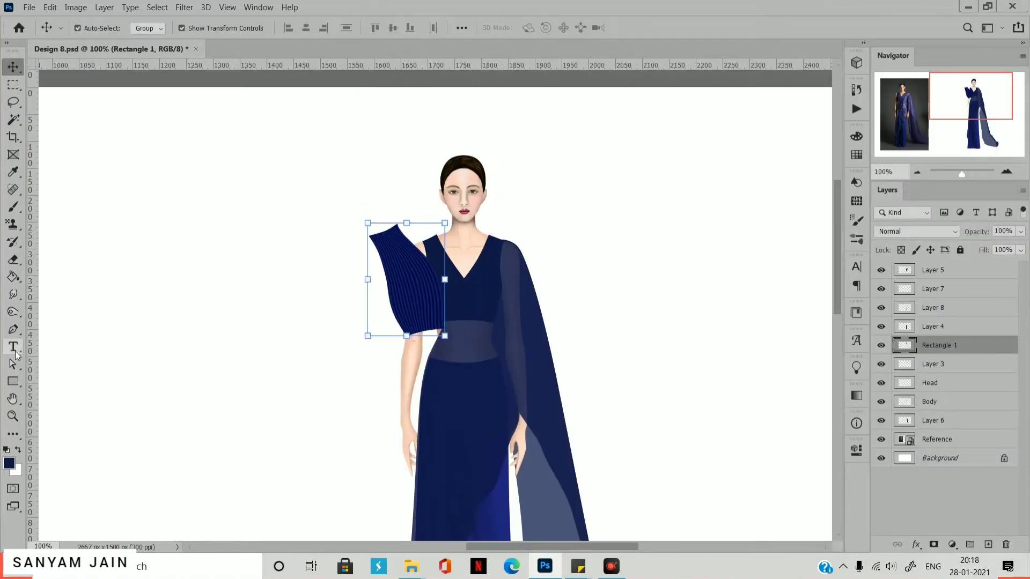
Lighten the striped swatch with the Dodge tool.
right_click(14, 312)
left_click(54, 311)
left_click(13, 66)
Duplicate the striped swatch, flip the copy horizontally and place it over the opposite side of the bodice.
key("ctrl+j")
left_click(50, 8)
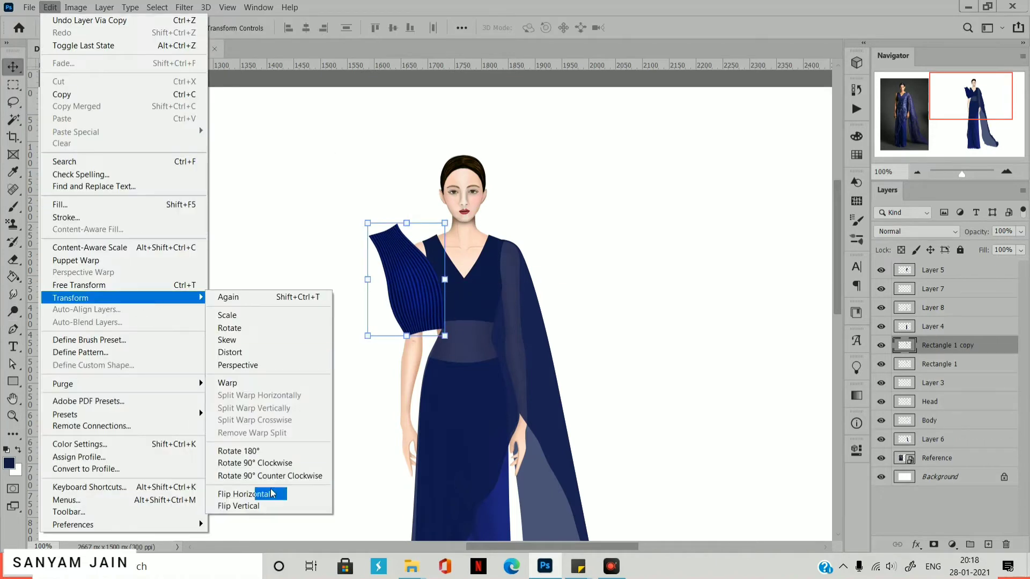
left_click(267, 494)
left_click_drag(402, 282, 477, 284)
left_click_drag(501, 288, 472, 288)
key("ctrl+z")
Select both striped swatches and shift them together sideways and up onto the bodice.
left_click(936, 348)
left_click(935, 363, "shift")
key("shift+Right")
key("shift+Right")
key("shift+Right")
key("shift+Right")
key("shift+Up")
Rotate each striped swatch slightly so that its inner edge follows the V-neckline.
left_click(429, 263)
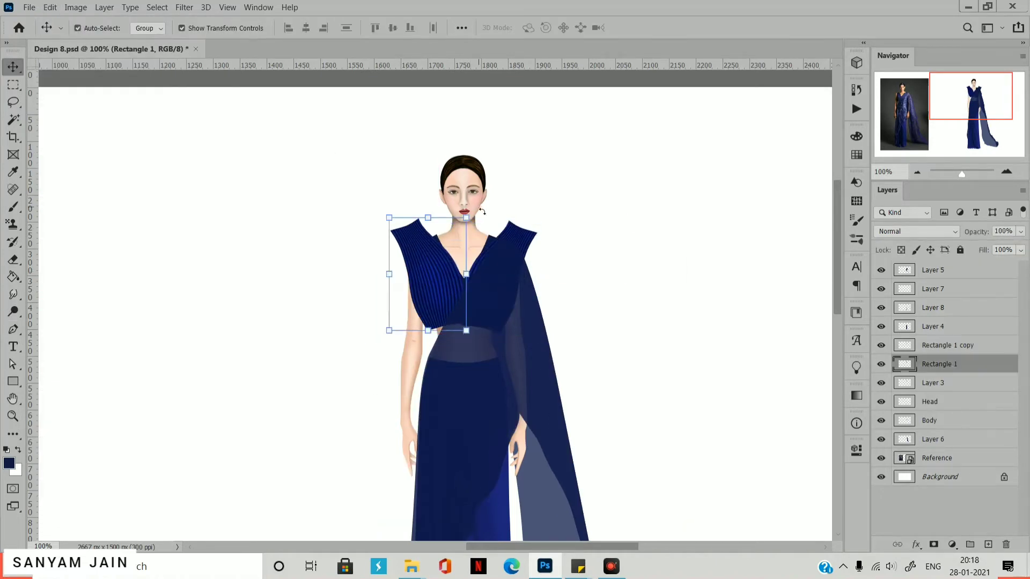
left_click_drag(479, 214, 483, 217)
key("Return")
left_click(507, 242)
left_click_drag(552, 230, 542, 218)
key("Return")
Move the rotated swatch pair up and sideways to centre it over the V-neck bodice.
left_click(939, 364, "shift")
key("shift+Up")
key("shift+Up")
key("shift+Up")
key("shift+Down")
key("shift+Down")
key("Right")
key("Right")
key("Right")
key("Right")
Trim the parts of the two swatches that cross the bodice's centre line, using rectangular selections.
left_click(528, 234)
left_click_drag(534, 232, 465, 339)
key("Return")
left_click(445, 284)
key("m")
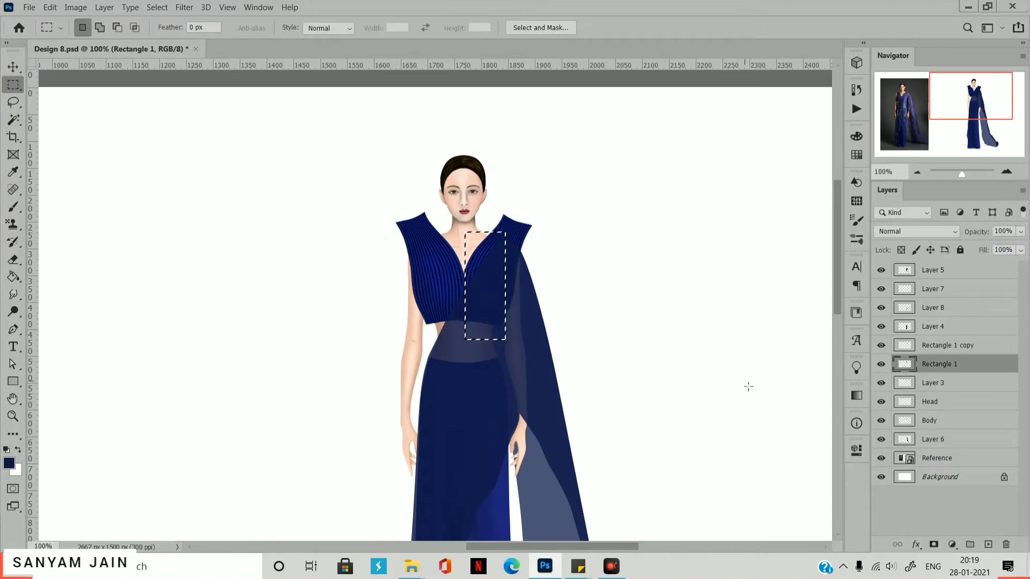
left_click(931, 350)
left_click_drag(486, 300, 444, 303)
Clip both striped swatch layers to the bodice on Layer 3.
left_click(938, 368, "ctrl")
right_click(968, 366)
left_click(837, 252)
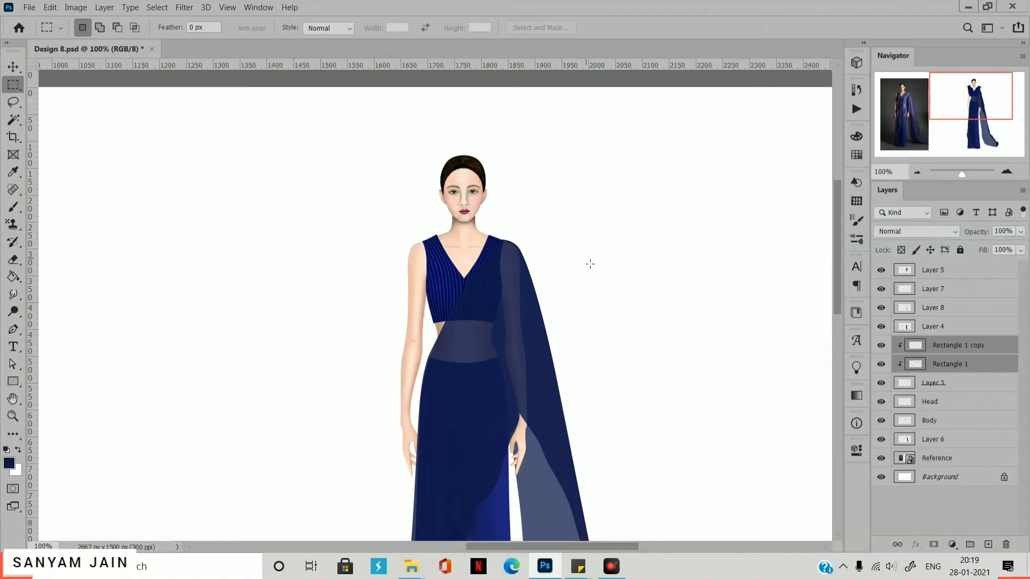
Deselect the bodice swatch layers and save the document.
key("ctrl+0")
key("o")
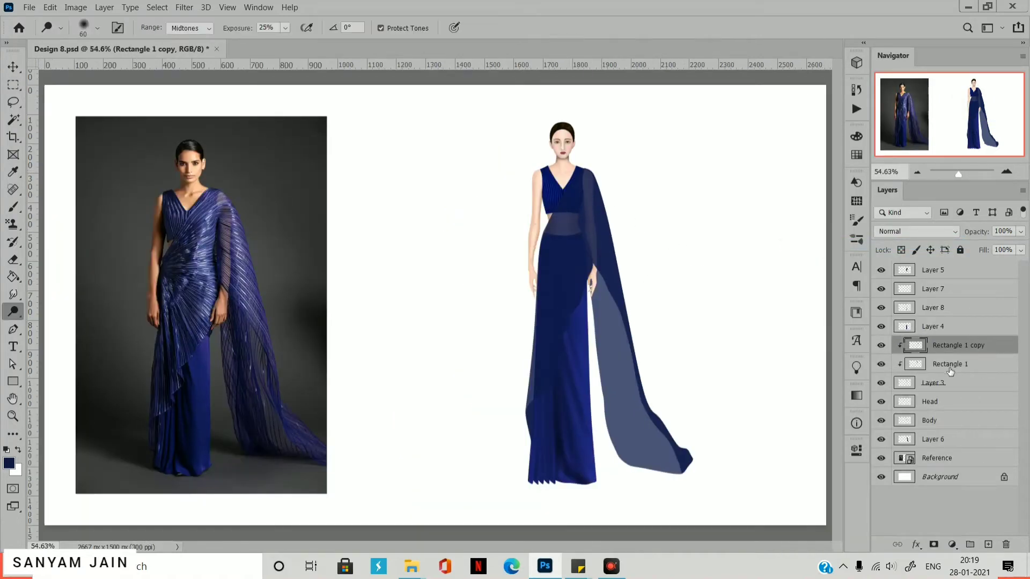
left_click(949, 367)
left_click(13, 68)
left_click(417, 203)
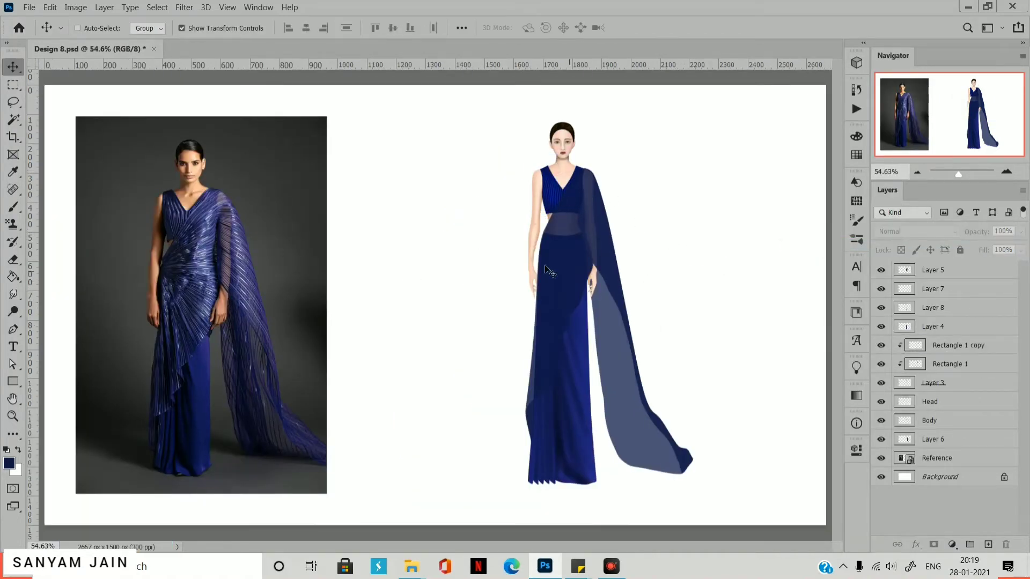
key("ctrl+s")
Load the drape on Layer 5 as a selection and set the foreground to a medium blue.
left_click(549, 270)
left_click(904, 270, "ctrl")
left_click(10, 464)
left_click(816, 177)
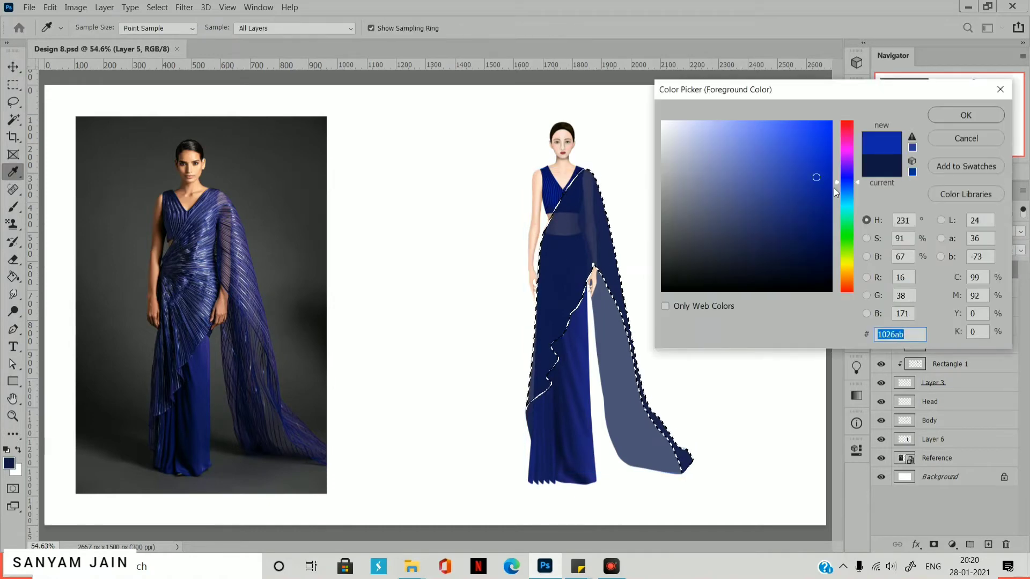
left_click(846, 180)
left_click(804, 204)
key("Return")
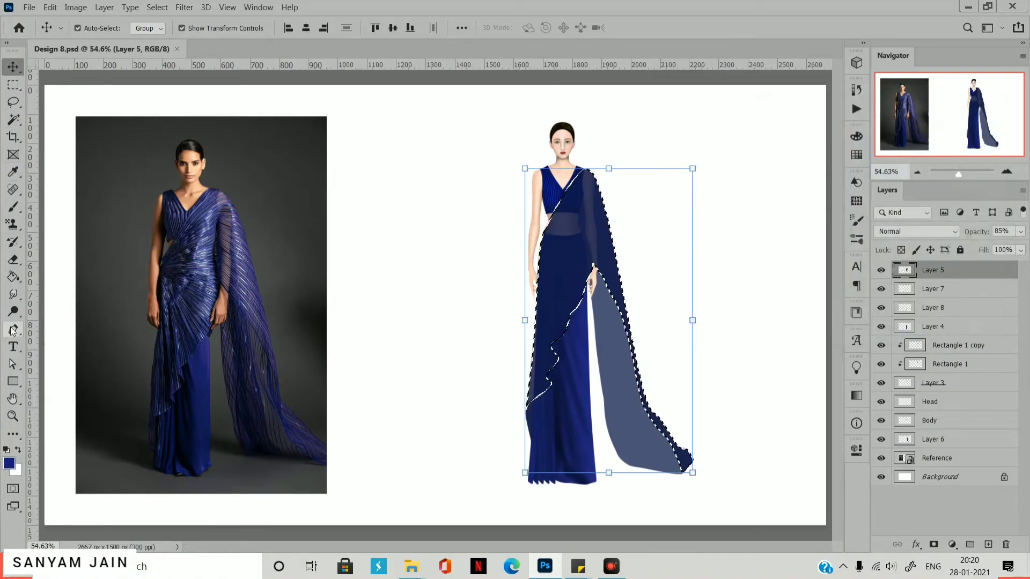
Choose the Line tool, discard a trial line and the drape selection, and add a new layer.
right_click(13, 382)
left_click(59, 433)
key("ctrl+plus")
left_click_drag(564, 232, 635, 261)
key("ctrl+z")
key("ctrl+d")
key("m")
left_click(994, 543)
Draw a fan of 6 px blue lines from the hip across the bodice to the drape's outer edge.
key("u")
mouse_move(560, 224)
left_mouse_down()
mouse_move(632, 245)
mouse_move(629, 259)
left_mouse_up()
type("6")
key("Return")
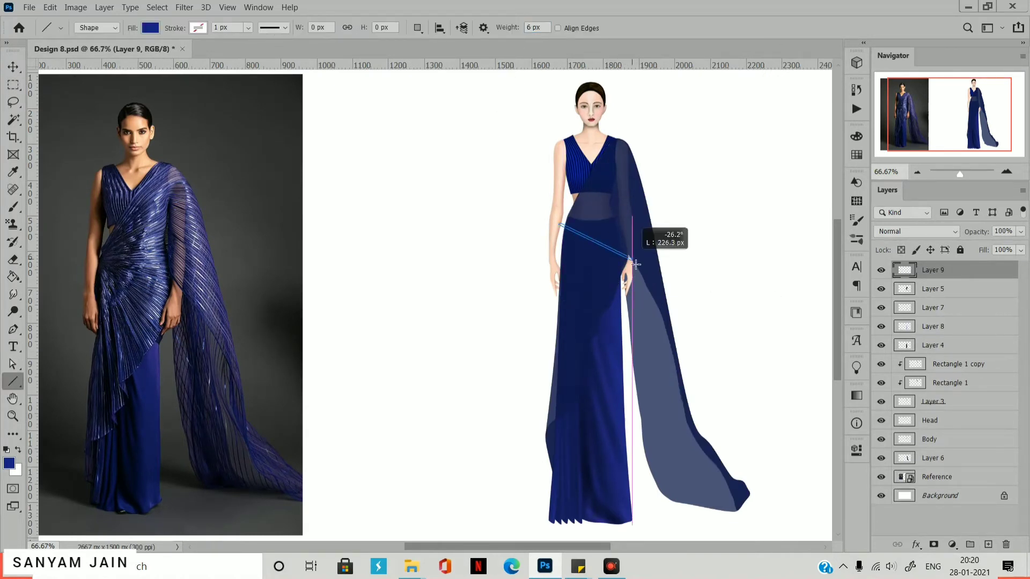
mouse_move(563, 221)
left_mouse_down()
mouse_move(621, 135)
mouse_move(626, 155)
mouse_move(631, 141)
left_mouse_up()
left_click_drag(563, 221, 642, 159)
mouse_move(564, 222)
left_mouse_down()
mouse_move(649, 176)
mouse_move(665, 193)
mouse_move(655, 195)
left_mouse_up()
mouse_move(564, 224)
left_mouse_down()
mouse_move(659, 214)
mouse_move(666, 252)
mouse_move(669, 233)
left_mouse_up()
mouse_move(559, 225)
left_mouse_down()
mouse_move(703, 284)
mouse_move(672, 265)
left_mouse_up()
Draw short 6 px lines along the drape's outer edge from the hand down to its trailing hem.
mouse_move(628, 259)
left_mouse_down()
mouse_move(676, 299)
mouse_move(671, 291)
left_mouse_up()
mouse_move(637, 272)
left_mouse_down()
mouse_move(676, 320)
mouse_move(680, 356)
left_mouse_up()
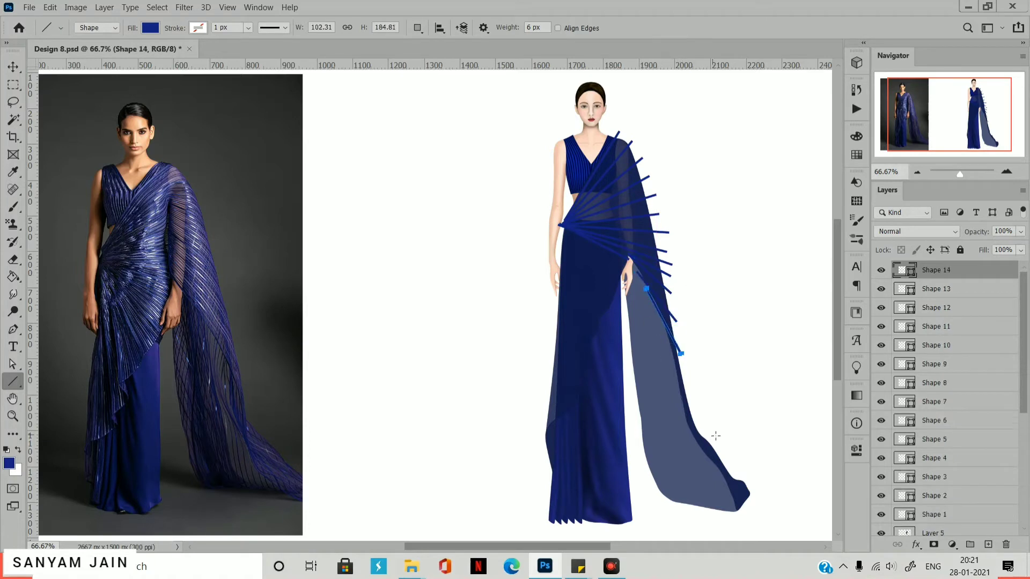
left_click_drag(691, 431, 729, 455)
left_click_drag(690, 441, 733, 472)
left_click_drag(691, 441, 734, 472)
left_click_drag(704, 459, 754, 498)
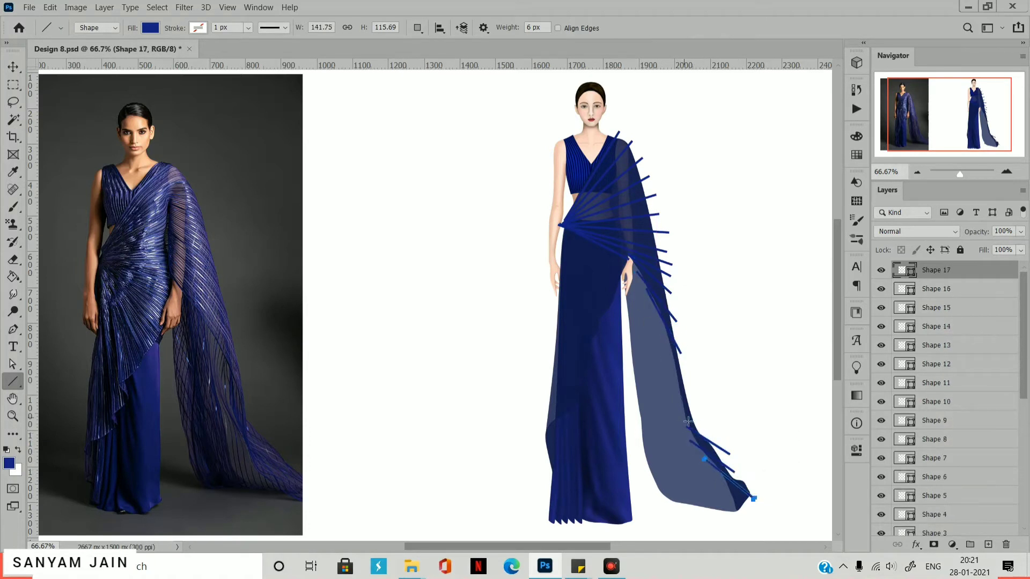
Extend the fan of 6 px lines from the hip down over the draped skirt.
left_click_drag(562, 226, 620, 294)
left_click_drag(562, 225, 606, 309)
left_click_drag(562, 225, 599, 326)
mouse_move(561, 226)
left_mouse_down()
mouse_move(536, 432)
mouse_move(545, 434)
left_mouse_up()
mouse_move(561, 226)
left_mouse_down()
mouse_move(558, 437)
mouse_move(573, 422)
left_mouse_up()
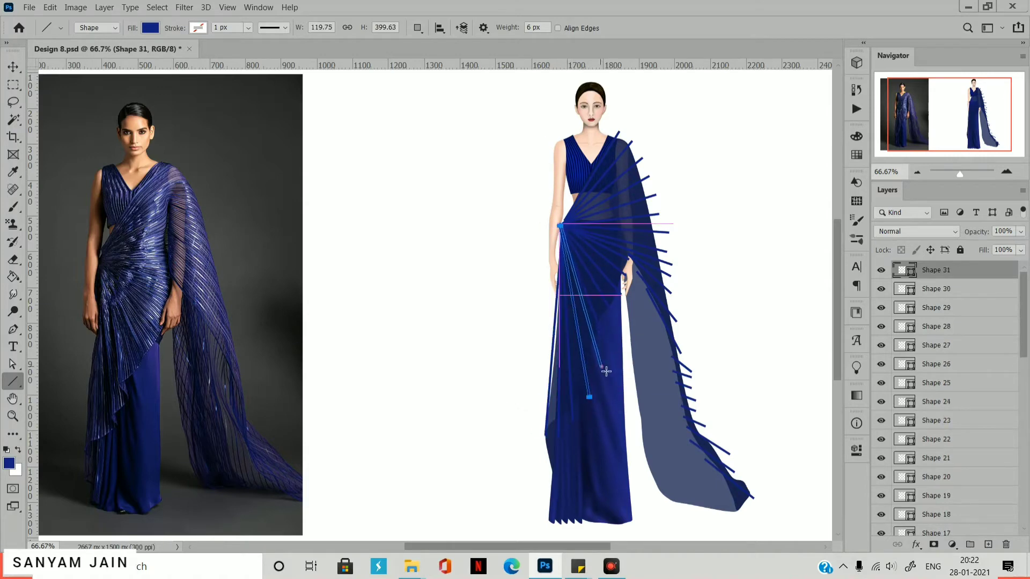
Swap the foreground and background colours and pick a lighter blue as the foreground.
left_click(18, 450)
left_click(9, 462)
left_click(15, 469)
left_click(787, 198)
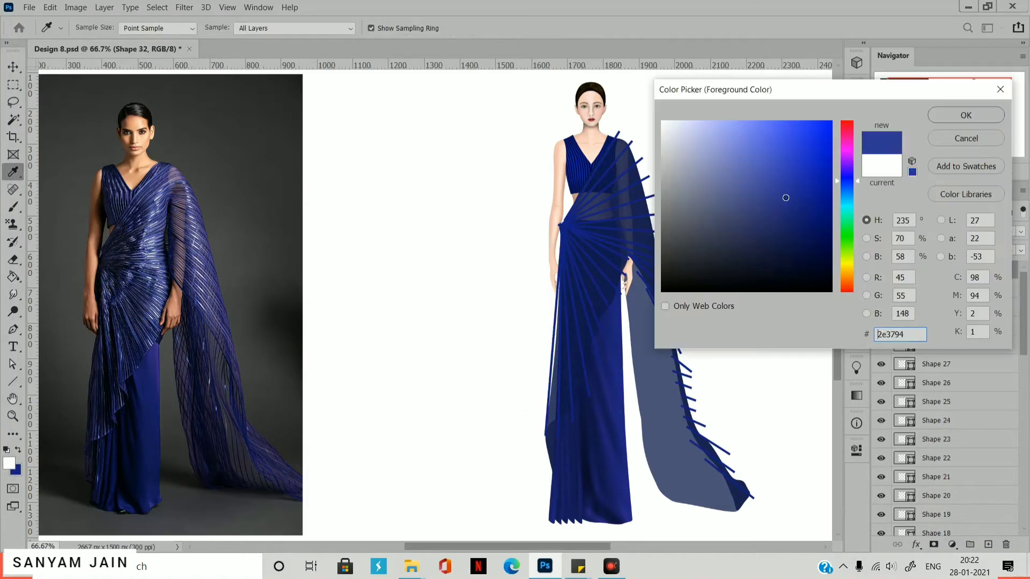
left_click(794, 184)
left_click(965, 114)
Try a line from the drape's shoulder to the hip, and undo it.
key("ctrl+plus")
left_click_drag(643, 170, 585, 239)
key("ctrl+z")
key("ctrl+z")
key("ctrl+z")
Pick a brighter blue as the foreground colour and as the Line tool's fill.
left_click(7, 462)
left_click(800, 162)
left_click(965, 114)
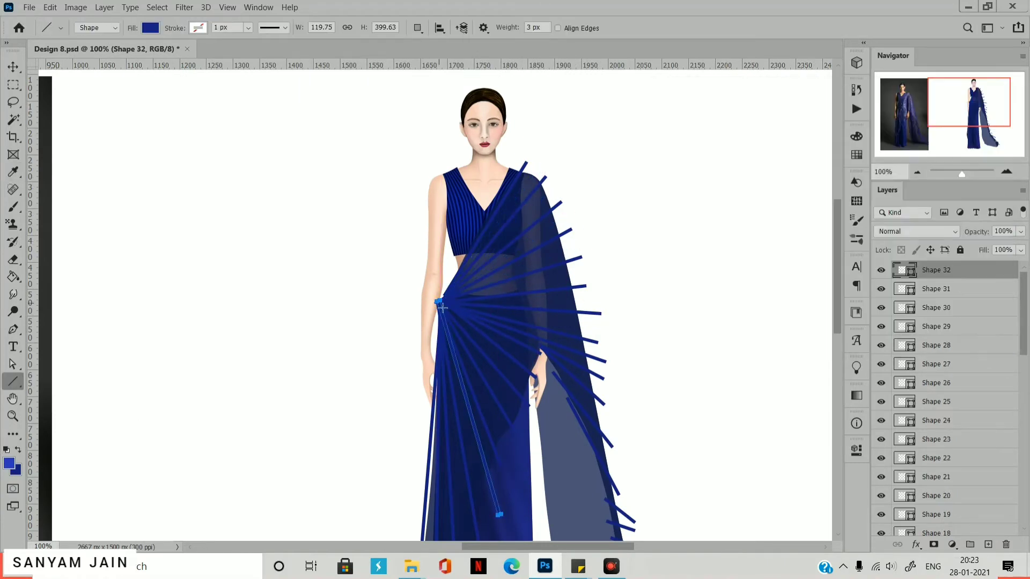
key("ctrl+z")
left_click(150, 27)
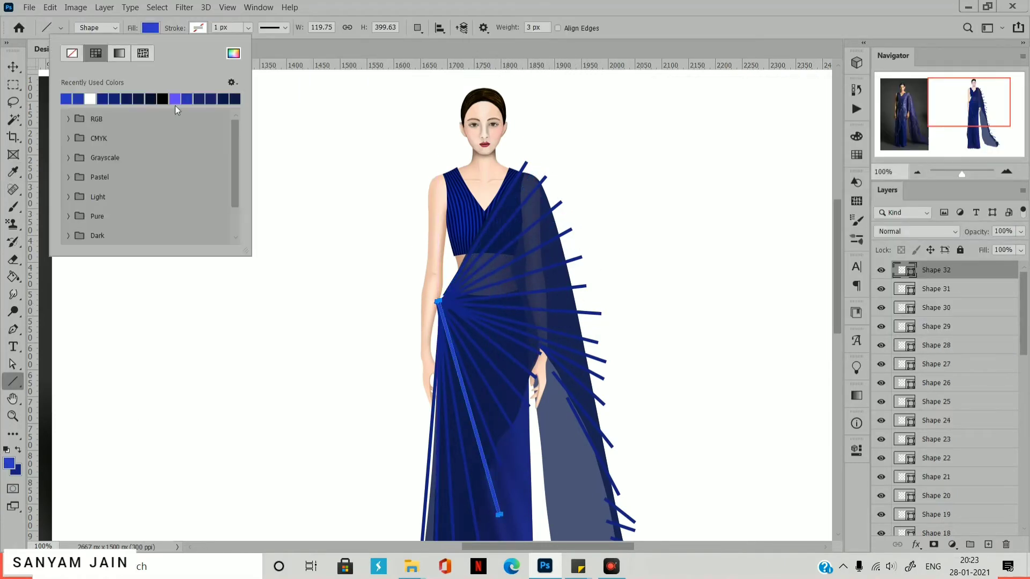
left_click(101, 98)
left_click(584, 220)
left_click(150, 27)
left_click(78, 99)
Draw a fan of 3 px brighter blue lines from the hip over the bodice and upper drape.
left_click_drag(441, 303, 535, 168)
left_click_drag(436, 305, 551, 191)
left_click_drag(437, 304, 561, 218)
left_click_drag(436, 303, 584, 272)
left_click_drag(436, 304, 596, 326)
left_click_drag(435, 303, 539, 365)
left_click_drag(436, 304, 608, 372)
left_click_drag(437, 304, 605, 353)
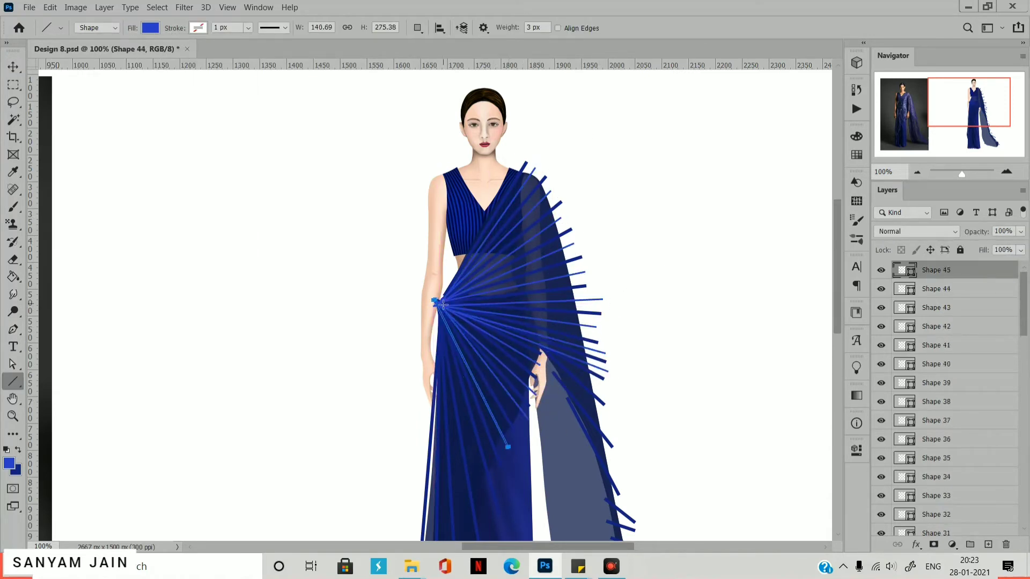
Continue the 3 px brighter blue lines from the hip down over the draped skirt.
left_click_drag(437, 304, 473, 529)
left_click_drag(437, 245, 448, 520)
left_click_drag(439, 197, 486, 419)
left_click_drag(437, 195, 509, 330)
left_click_drag(436, 195, 527, 325)
Fill the gaps in the fan with more 3 px lines between the hip and the drape's outer edge.
mouse_move(436, 194)
left_mouse_down()
mouse_move(536, 276)
mouse_move(605, 314)
left_mouse_up()
left_click_drag(540, 241, 603, 279)
left_click_drag(437, 196, 601, 214)
left_click_drag(438, 195, 592, 183)
mouse_move(438, 193)
left_mouse_down()
mouse_move(584, 170)
mouse_move(576, 141)
left_mouse_up()
left_click_drag(566, 114, 442, 193)
left_click_drag(556, 88, 443, 193)
scroll(444, 194, "up", 1)
left_click_drag(539, 102, 440, 233)
left_click_drag(548, 112, 439, 233)
left_click_drag(582, 197, 439, 234)
left_click_drag(596, 264, 439, 236)
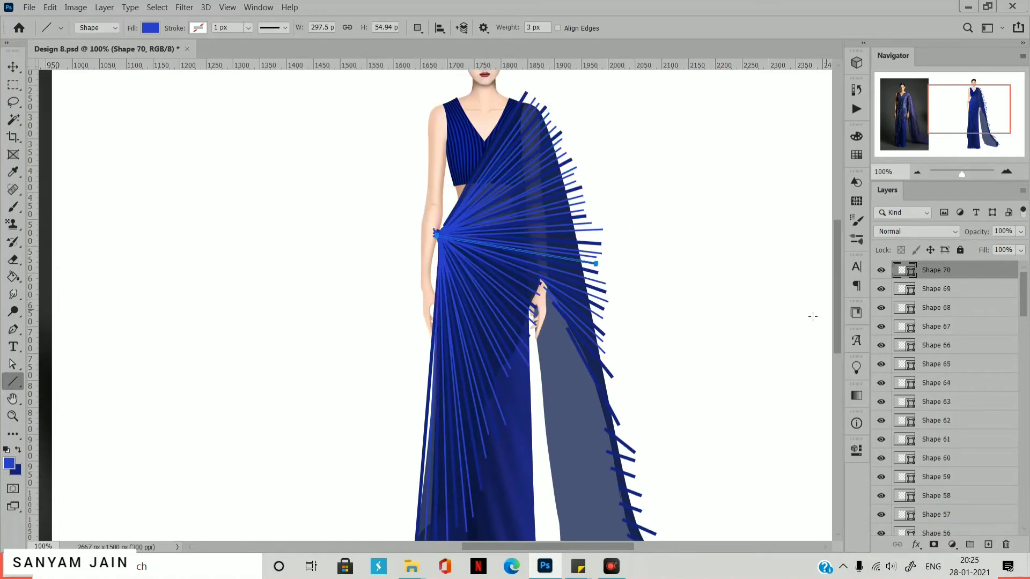
Draw short 3 px brighter blue lines beside the hand and down the lower outer edge of the drape.
left_click_drag(556, 303, 612, 381)
mouse_move(567, 327)
left_mouse_down()
mouse_move(616, 399)
mouse_move(622, 432)
left_mouse_up()
left_click_drag(591, 416, 623, 437)
left_click_drag(592, 383, 625, 438)
left_click_drag(606, 441, 633, 455)
mouse_move(605, 459)
left_mouse_down()
mouse_move(634, 464)
mouse_move(638, 482)
left_mouse_up()
mouse_move(614, 495)
left_mouse_down()
mouse_move(641, 506)
mouse_move(646, 522)
left_mouse_up()
Extend the 3 px brighter blue lines along the drape's trailing end to its tip near the hem.
scroll(647, 521, "down", 2)
mouse_move(624, 440)
left_mouse_down()
mouse_move(653, 452)
mouse_move(678, 486)
left_mouse_up()
scroll(677, 486, "down", 2)
mouse_move(628, 355)
left_mouse_down()
mouse_move(684, 392)
mouse_move(726, 461)
left_mouse_up()
mouse_move(674, 412)
left_mouse_down()
mouse_move(717, 472)
mouse_move(711, 482)
left_mouse_up()
key("ctrl+0")
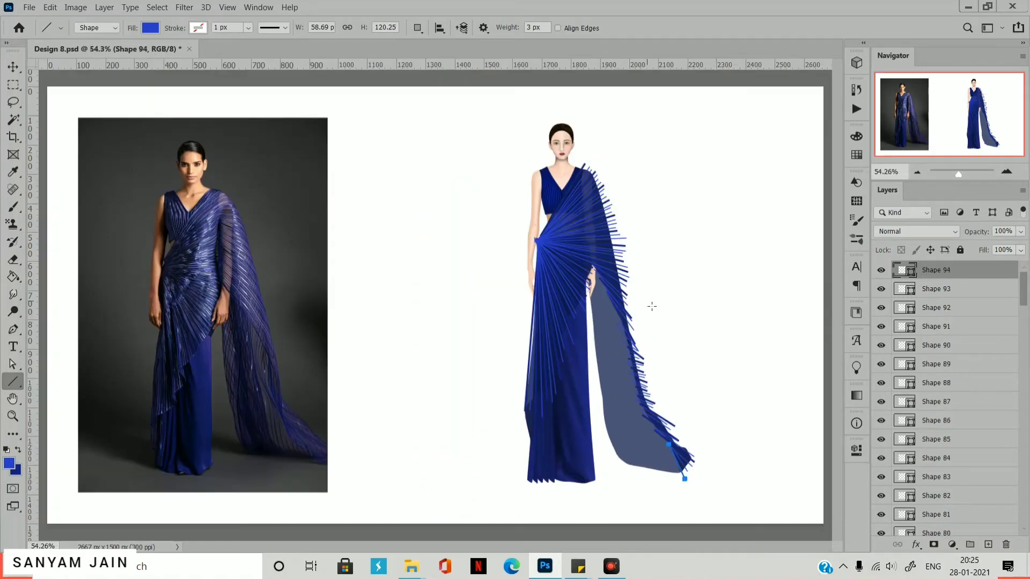
Group all the line shape layers of the drape and merge them into a single layer.
scroll(967, 307, "down", 20)
left_click(967, 307, "shift")
key("ctrl+g")
key("ctrl+e")
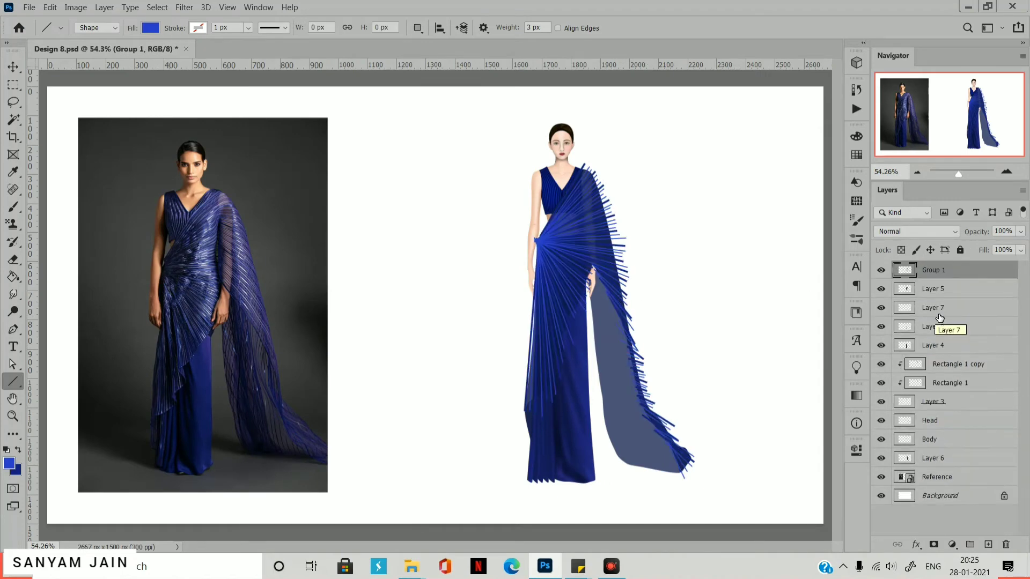
Open Liquify on the merged lines and warp the upper fan into flowing curves with a 90 px brush at pressure 15.
key("shift+ctrl+x")
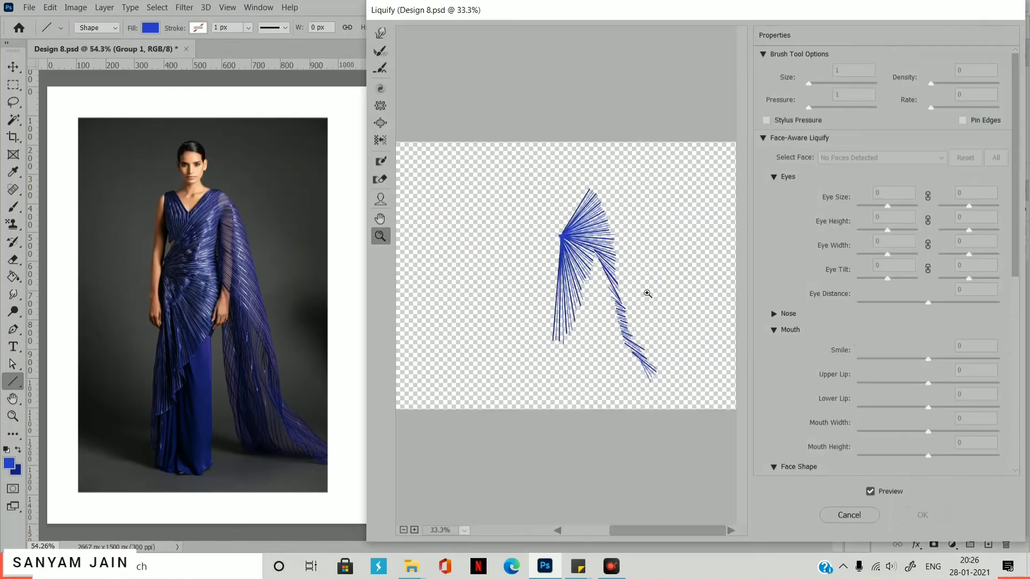
key("bracketright")
key("bracketright")
mouse_move(550, 225)
left_mouse_down()
mouse_move(531, 115)
mouse_move(545, 115)
mouse_move(590, 241)
mouse_move(584, 134)
mouse_move(625, 196)
mouse_move(558, 86)
left_mouse_up()
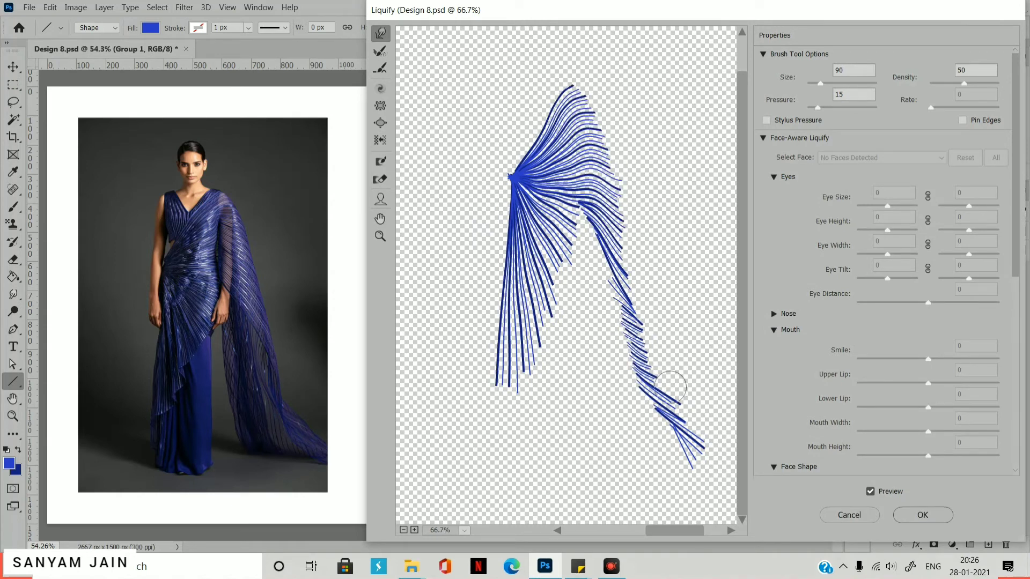
Enlarge the Liquify brush to 175 and curve the lines at the drape's trailing tip.
key("bracketright")
key("bracketright")
key("bracketright")
key("bracketright")
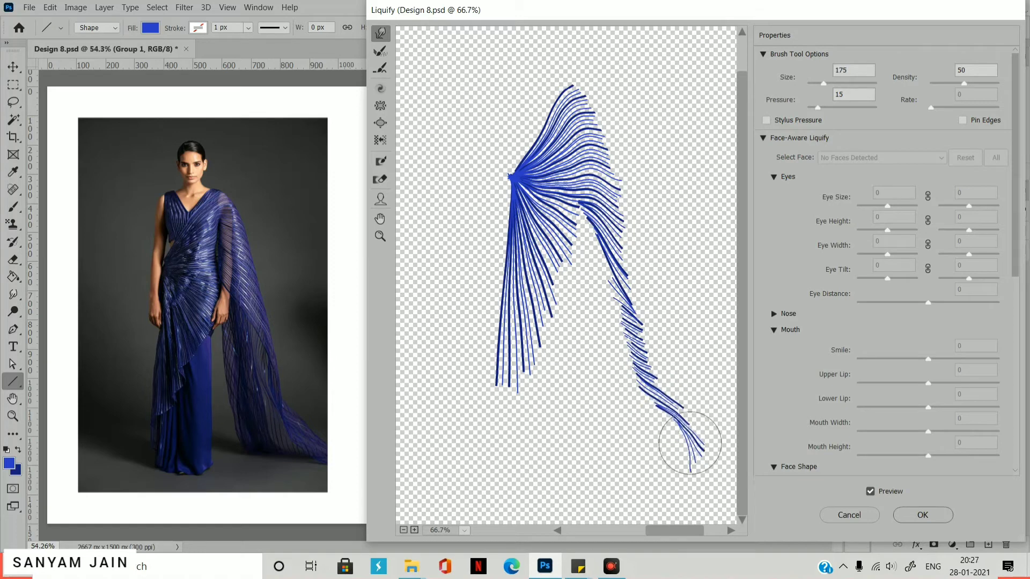
Reduce the Liquify brush to 100, bend the skirt lines below the hip, and apply the warp.
key("bracketleft")
key("bracketleft")
key("bracketleft")
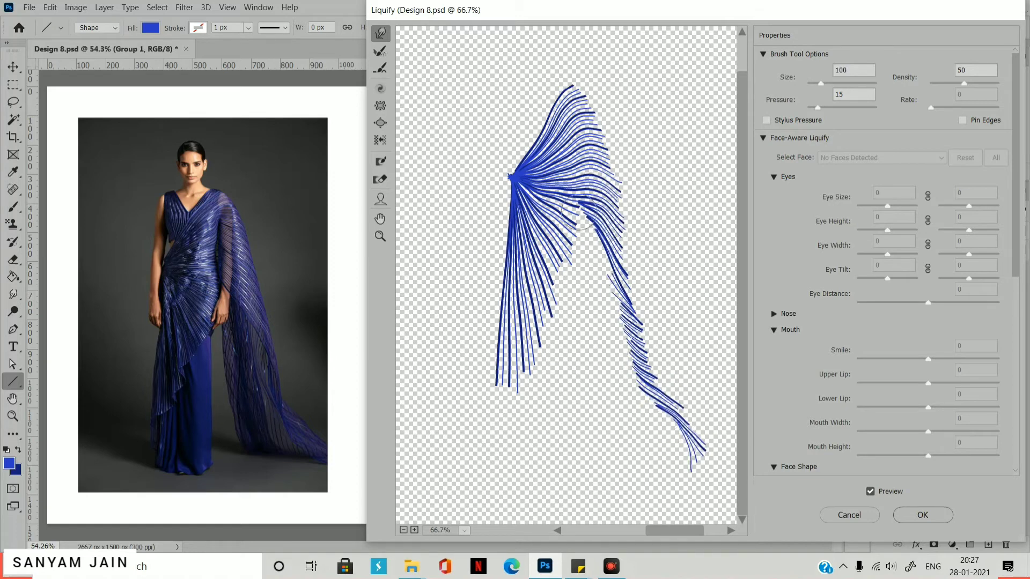
mouse_move(582, 213)
left_mouse_down()
mouse_move(536, 252)
mouse_move(527, 290)
left_mouse_up()
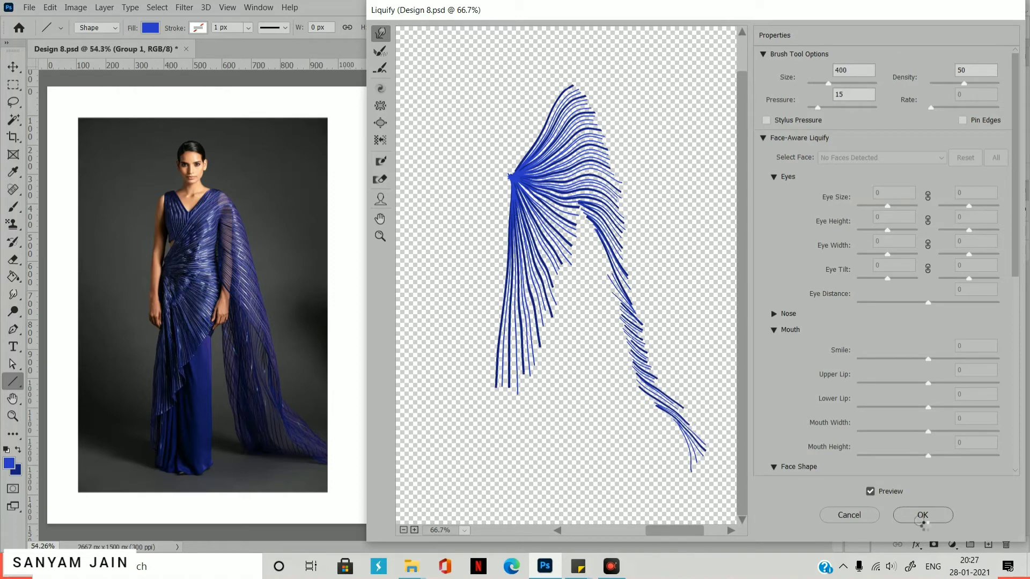
left_click(923, 515)
Trim the warped pleat lines to the drape's outline and clear the selection.
key("m")
key("ctrl+d")
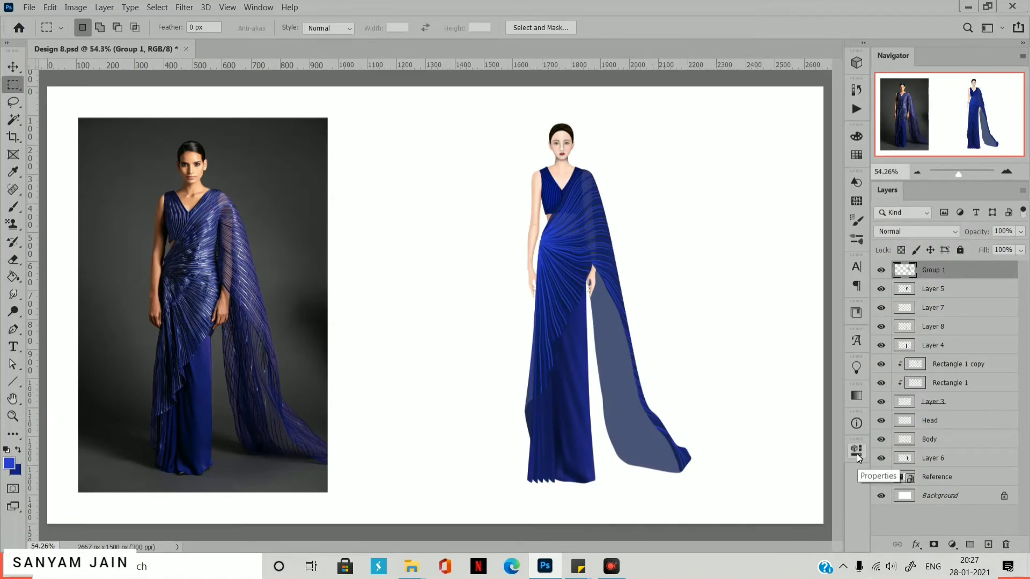
scroll(507, 213, "up", 5)
left_click_drag(734, 167, 664, 224)
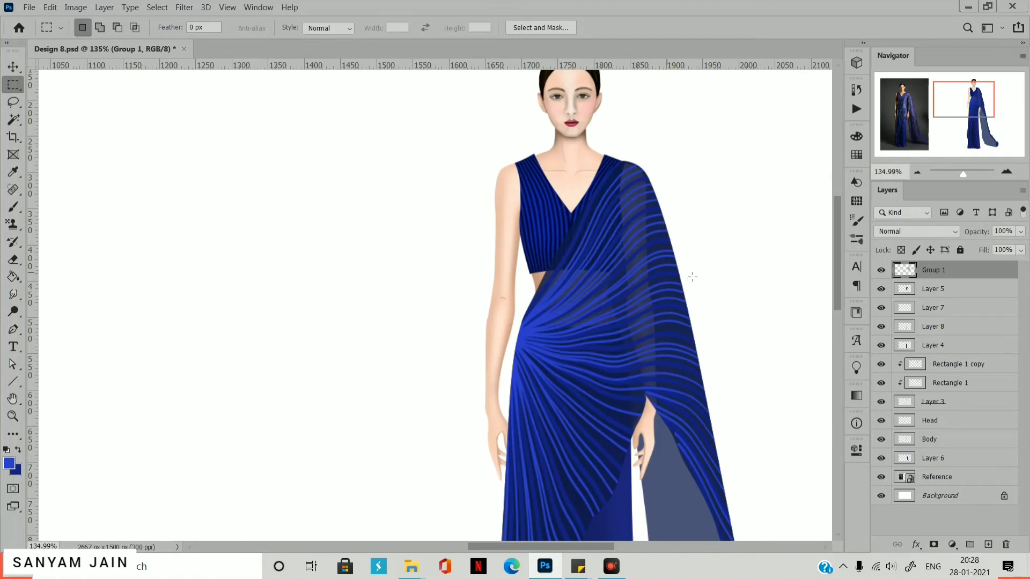
key("ctrl+0")
Darken parts of the pleat lines with the Burn tool at 50% exposure, midtones range.
key("o")
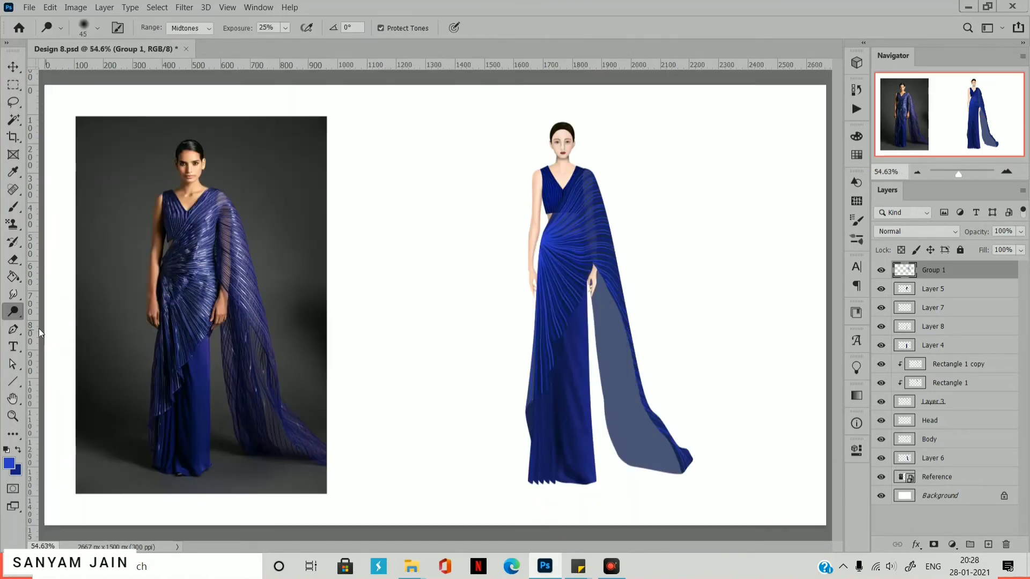
key("shift+o")
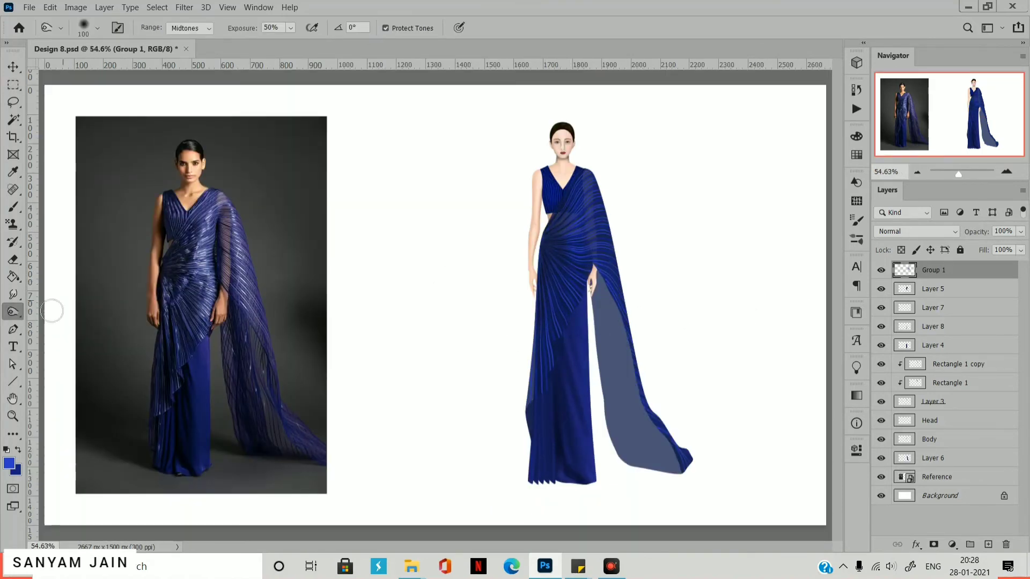
key("shift+o")
key("shift+o")
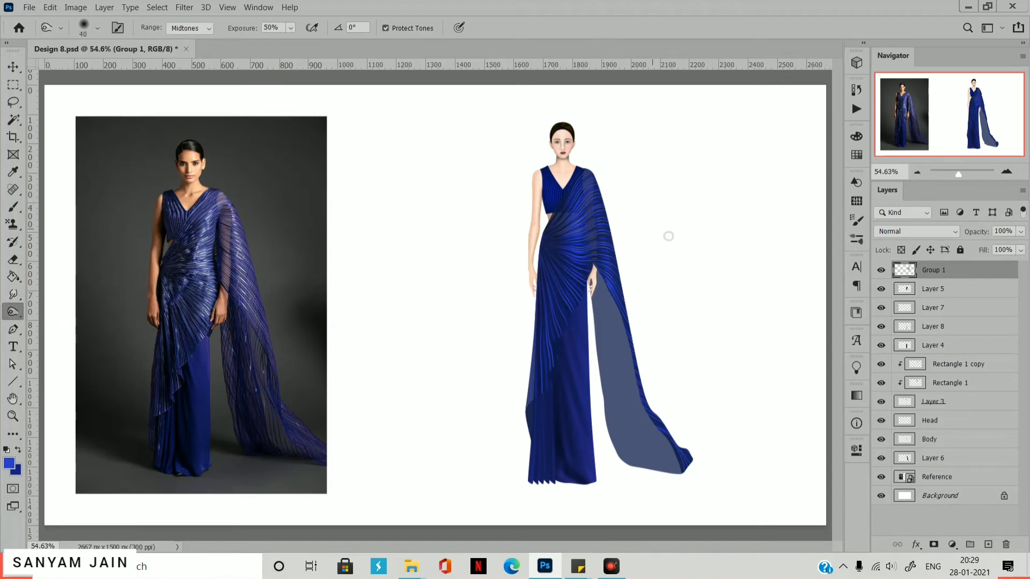
Lighten the pleat lines with the Dodge tool at 25% exposure and brush white highlights over them.
key("shift+o")
key("shift+o")
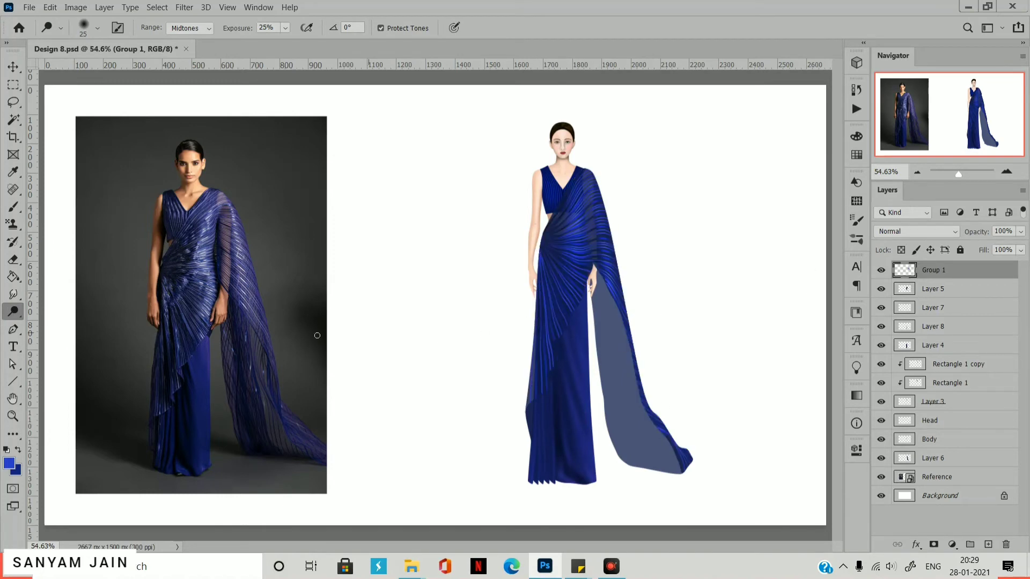
key("b")
left_click(9, 463)
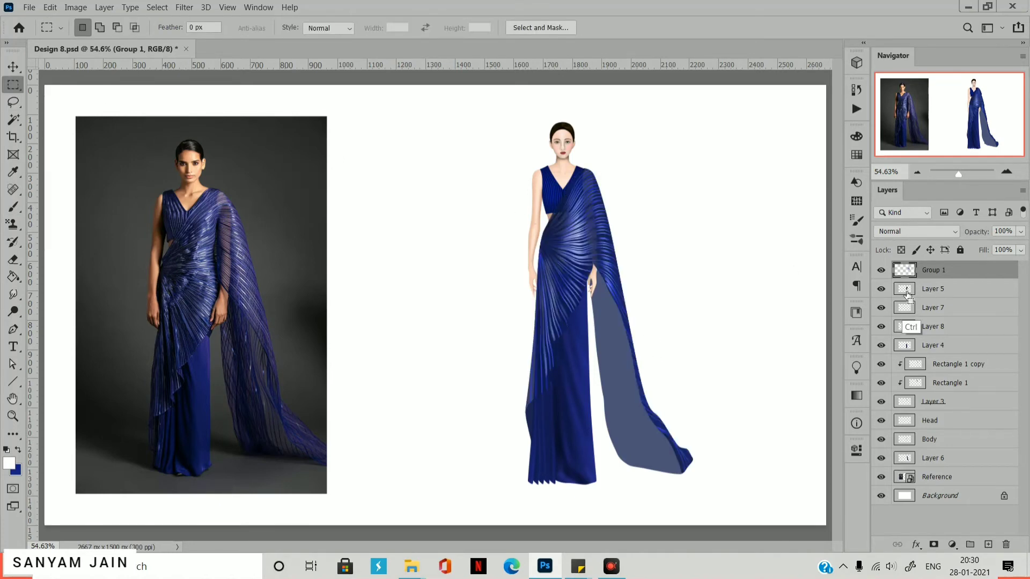
Shade the drape's folds in black on a new layer, inside the drape's selection, with a 10 px brush at 20% opacity.
key("ctrl+shift+alt+n")
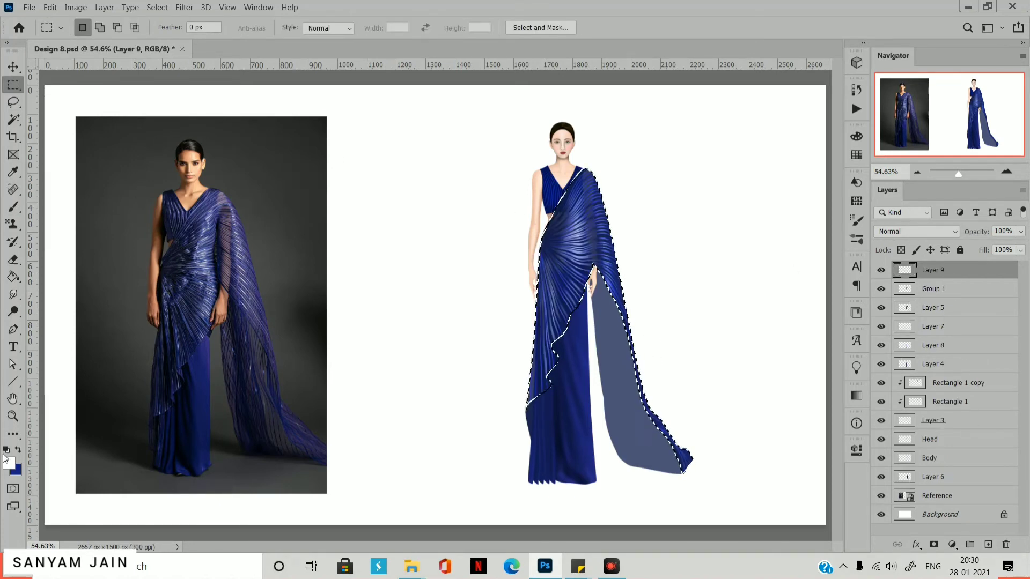
key("d")
key("b")
key("bracketleft")
key("bracketleft")
key("bracketleft")
key("bracketleft")
key("bracketleft")
key("bracketleft")
key("bracketleft")
key("ctrl+plus")
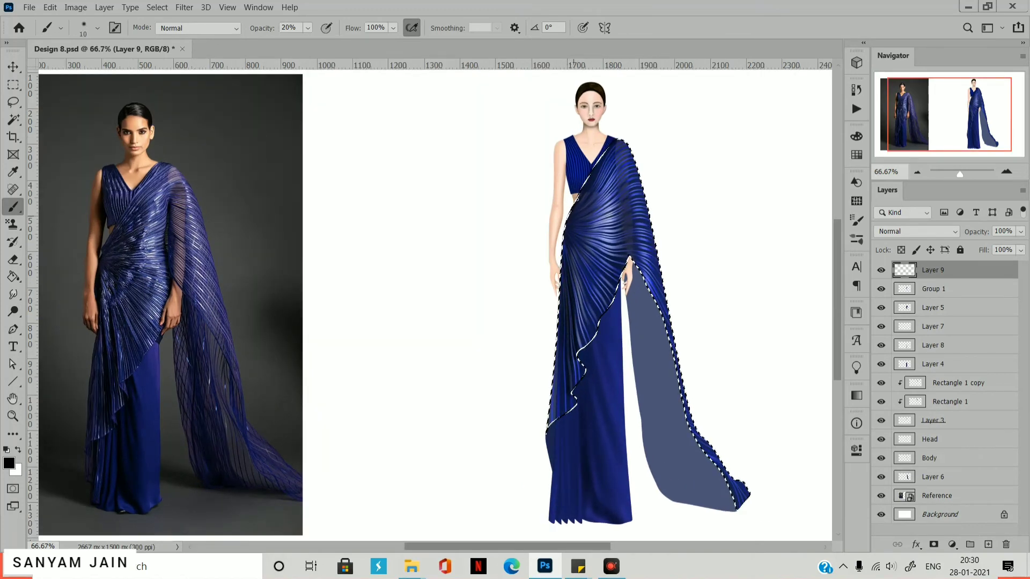
Brush soft white highlights and broader black shadows over the drape's folds, deselect, and save the document.
key("x")
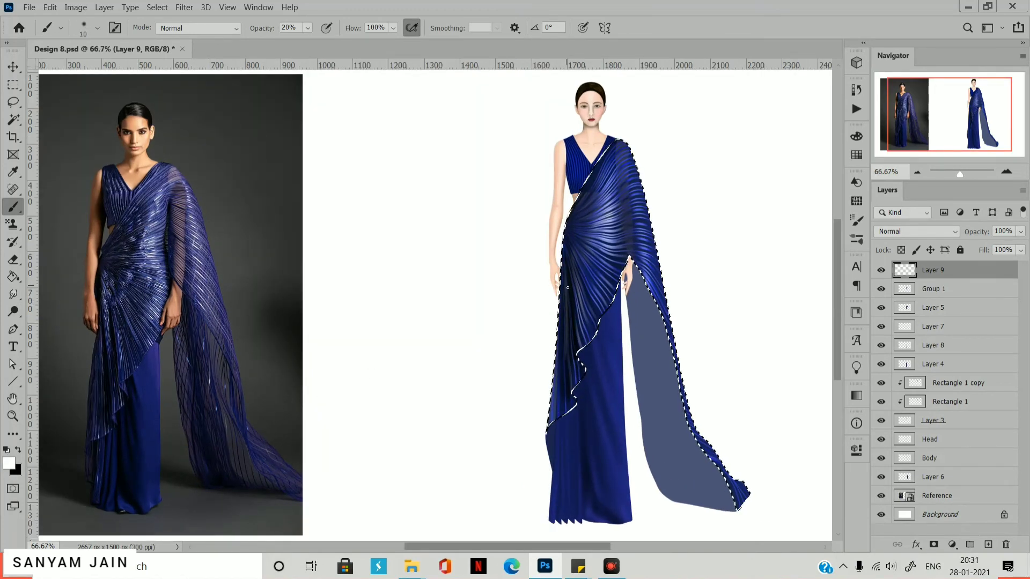
key("bracketright")
left_click_drag(583, 347, 588, 309)
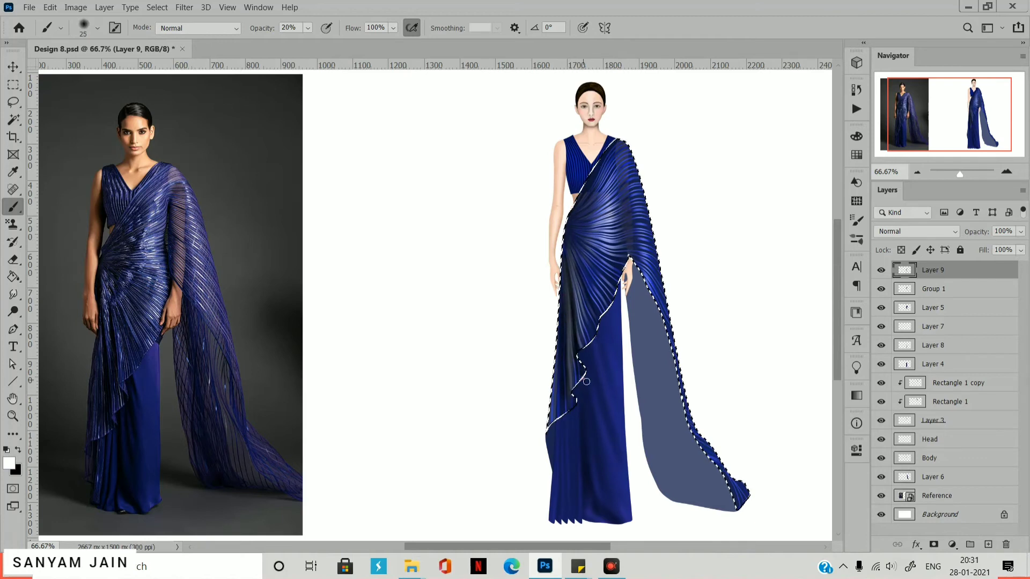
key("x")
key("bracketleft")
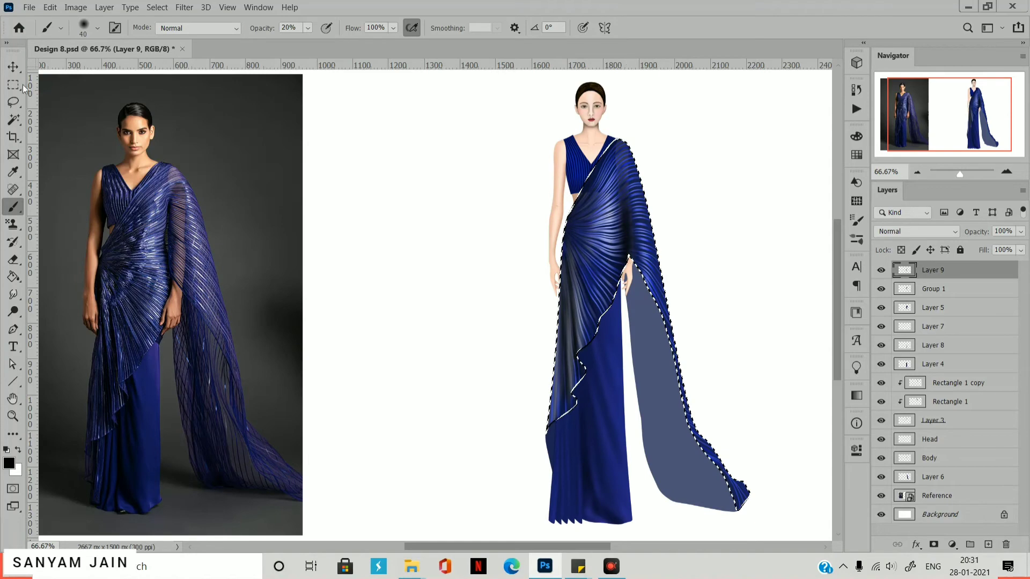
key("m")
key("ctrl+d")
key("ctrl+s")
Find the layer of the drape's turned-under hem folds by loading layer selections, and add a new layer directly above it.
left_click(906, 293, "ctrl")
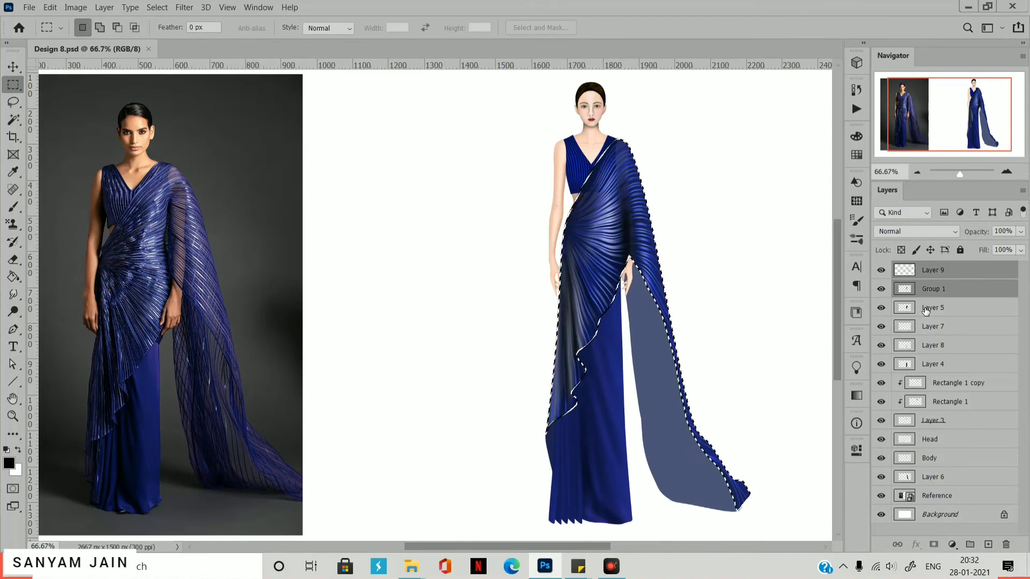
left_click(917, 380, "ctrl")
left_click(904, 326, "ctrl")
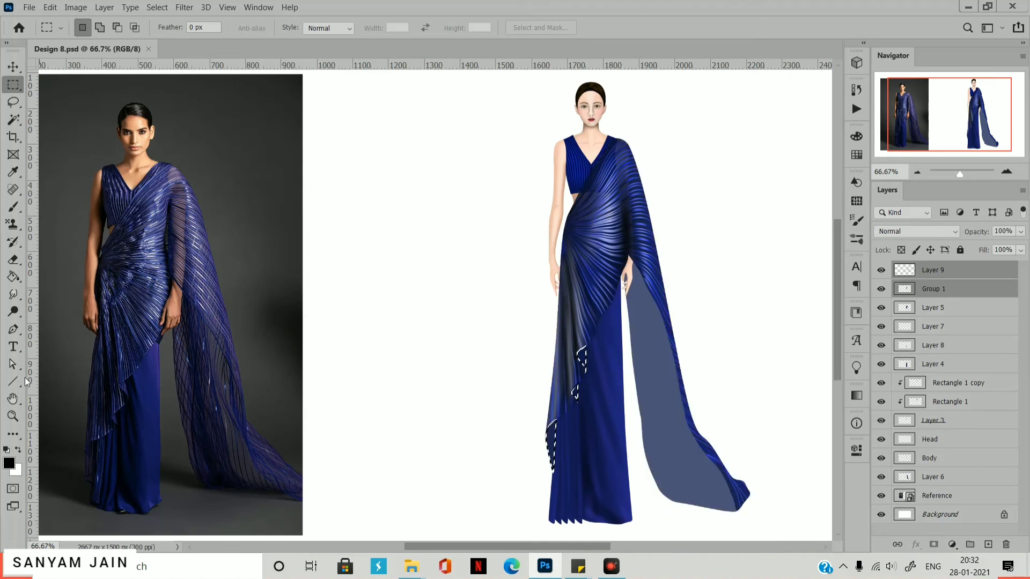
left_click(13, 381)
key("m")
key("ctrl+d")
left_click(969, 544)
key("ctrl+z")
left_click(988, 544)
scroll(525, 461, "up", 7)
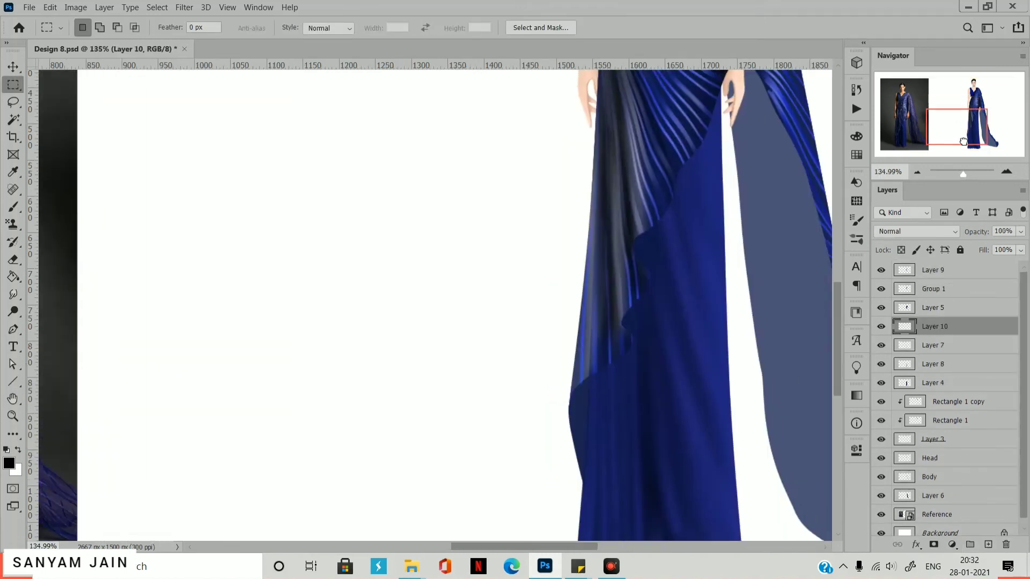
Draw 3 px brighter blue lines over the turned-under folds along the drape's lower edge and group them.
key("u")
left_click(150, 27)
left_click_drag(576, 389, 568, 438)
left_click_drag(581, 383, 572, 498)
left_click_drag(589, 378, 581, 497)
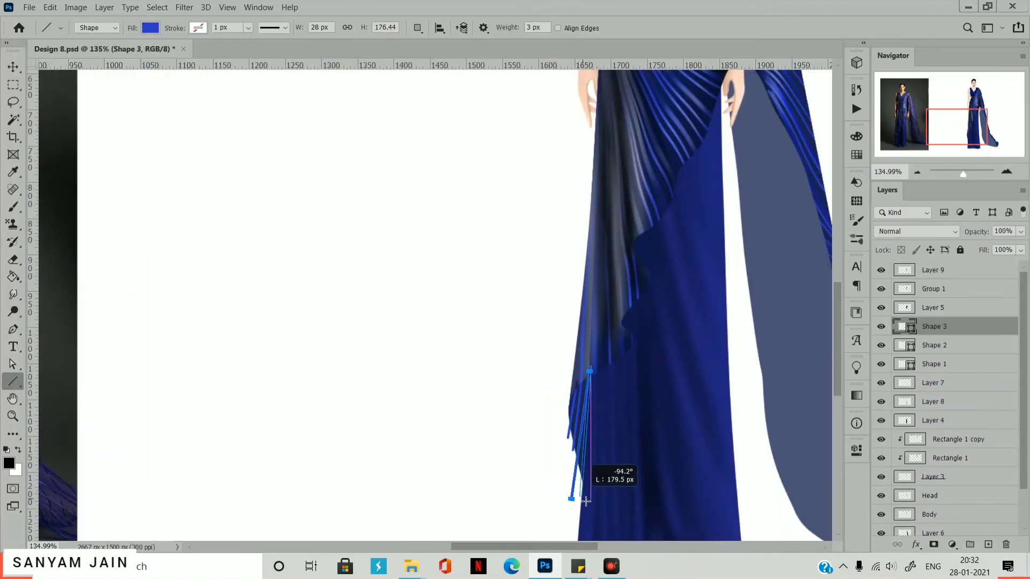
left_click_drag(627, 309, 629, 330)
left_click_drag(633, 305, 632, 349)
left_click_drag(635, 228, 635, 259)
left_click_drag(643, 222, 652, 289)
key("ctrl+z")
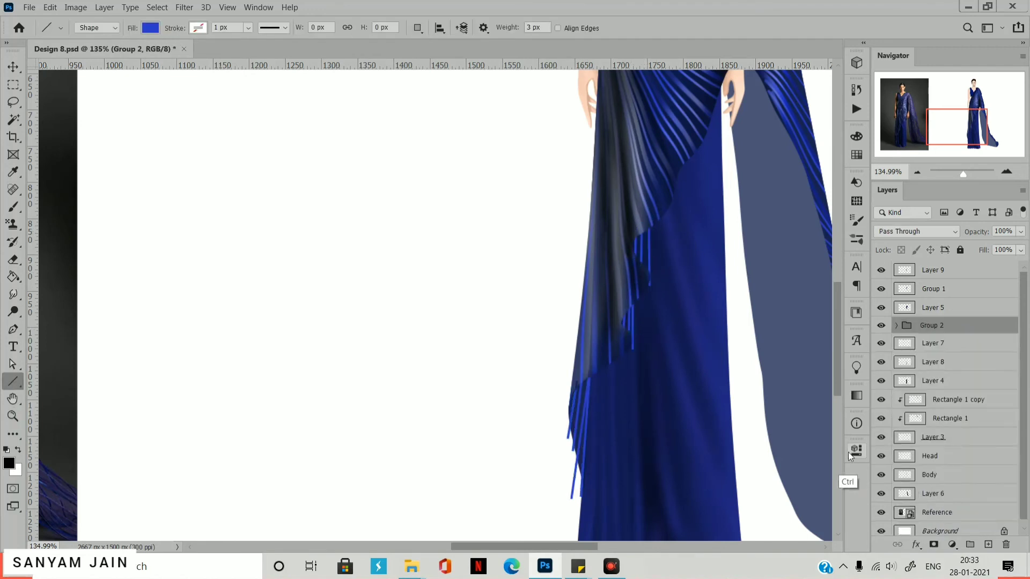
Merge the fold lines, trim them to the folds, shade them with a 20% black brush, and save the document.
left_click(905, 328, "ctrl")
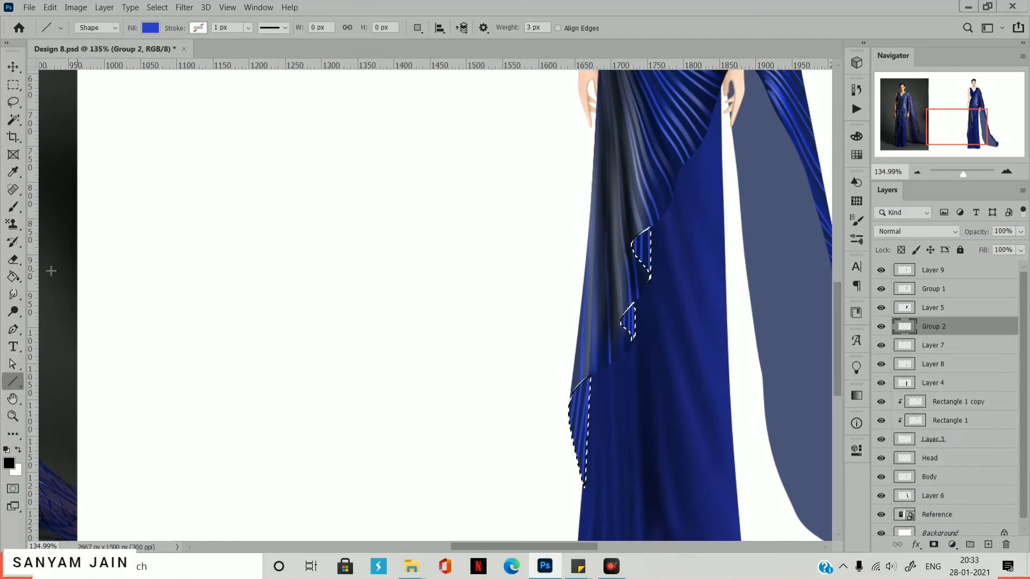
key("b")
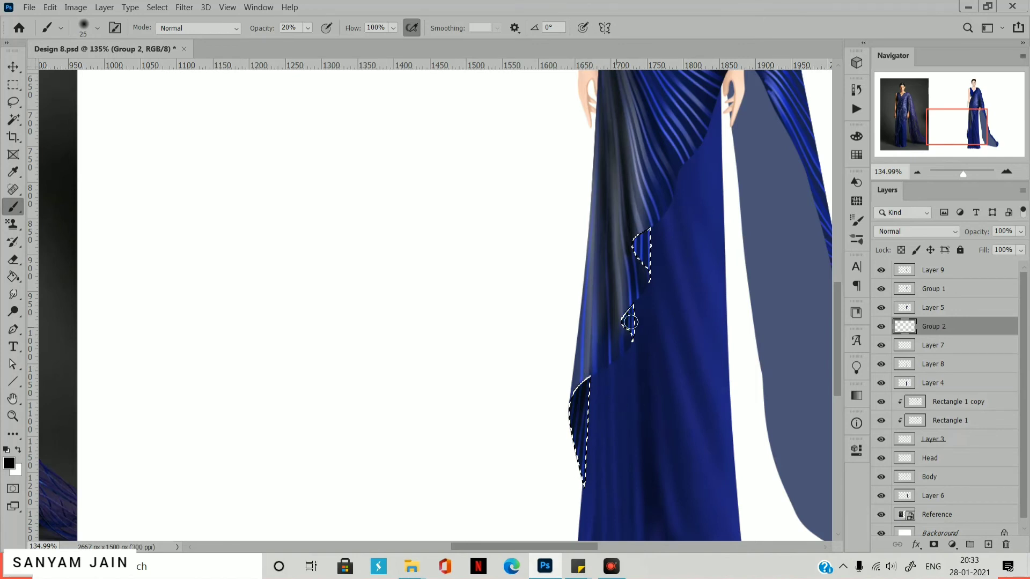
key("m")
key("ctrl+d")
key("ctrl+0")
key("ctrl+s")
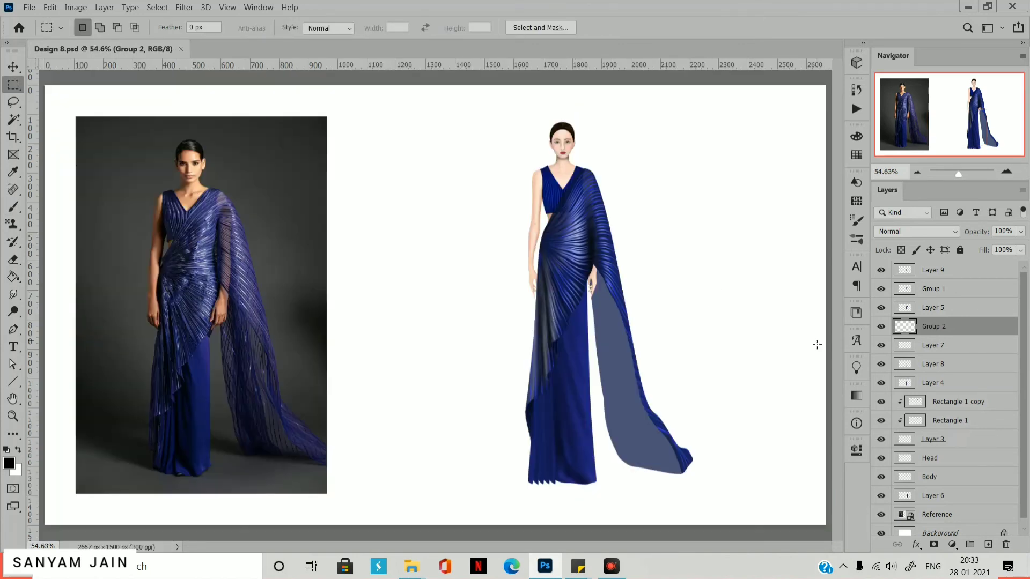
Load the sheer trailing panel's outline as a selection and add a new layer above the panel.
key("v")
left_click(661, 446)
left_click(905, 495, "ctrl")
left_click(987, 545)
left_click(8, 463)
left_click(965, 138)
Try a black 6 px line down the inner edge of the sheer panel.
key("u")
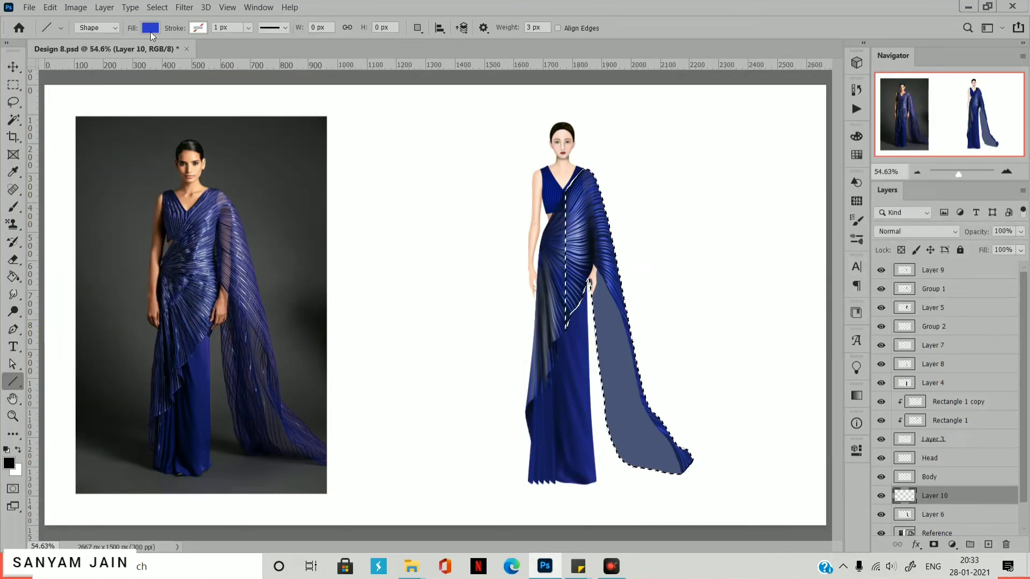
left_click(150, 28)
left_click(66, 99)
key("Return")
left_click_drag(647, 342, 602, 436)
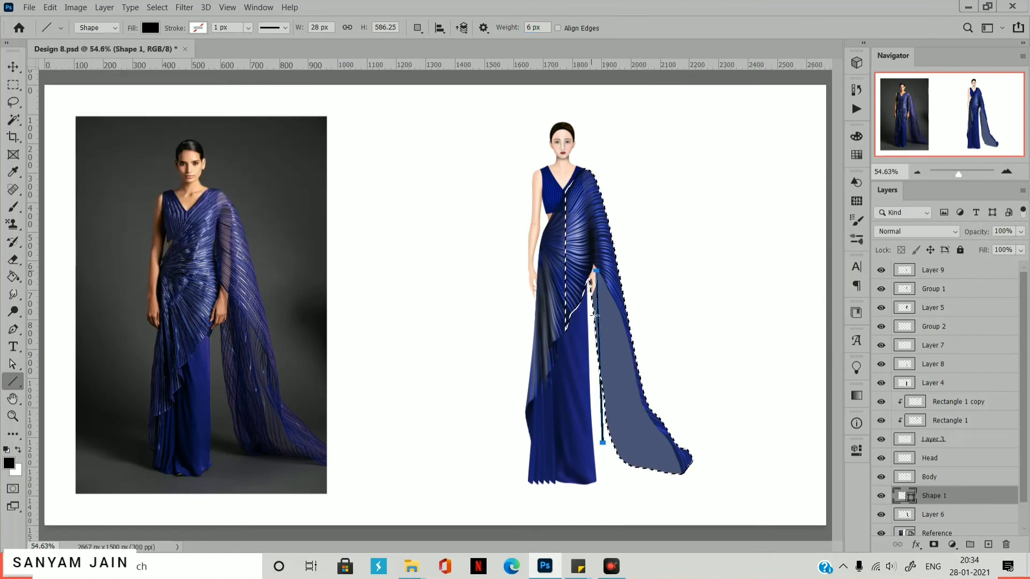
key("ctrl+z")
Set the line fill to navy and draw widely spaced 6 px lines down the length of the sheer panel.
key("bracketright")
key("bracketright")
key("bracketright")
left_click(150, 28)
left_click(114, 98)
mouse_move(591, 290)
left_mouse_down()
mouse_move(599, 390)
mouse_move(589, 320)
left_mouse_up()
left_click_drag(596, 277, 617, 466)
mouse_move(607, 284)
left_mouse_down()
mouse_move(633, 487)
mouse_move(645, 485)
left_mouse_up()
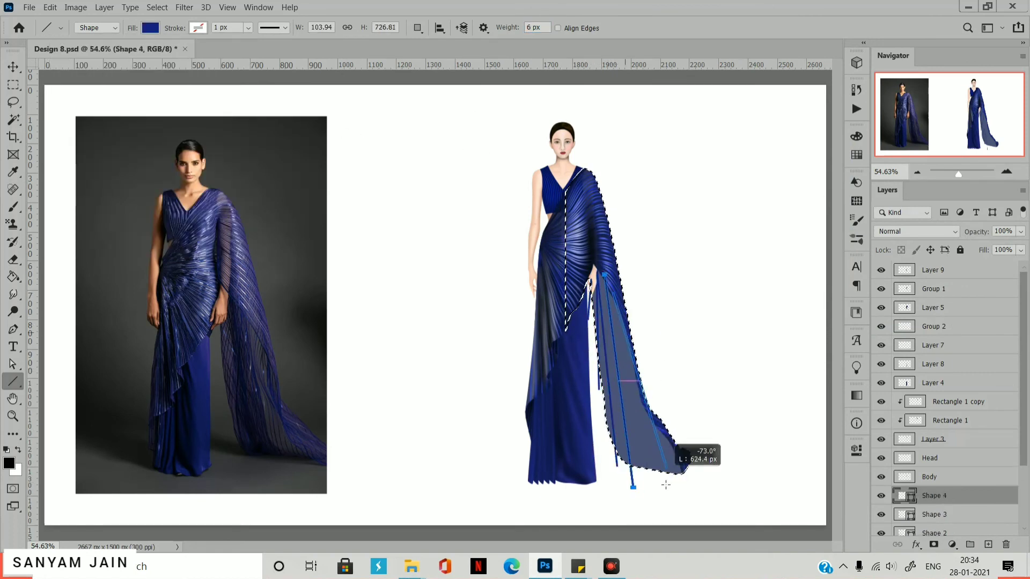
left_click_drag(625, 321, 664, 492)
left_click_drag(658, 424, 680, 482)
Switch the line fill to brighter blue and draw 3 px lines between the navy ones across the sheer panel.
left_click(150, 28)
left_click(90, 99)
left_click_drag(512, 28, 508, 58)
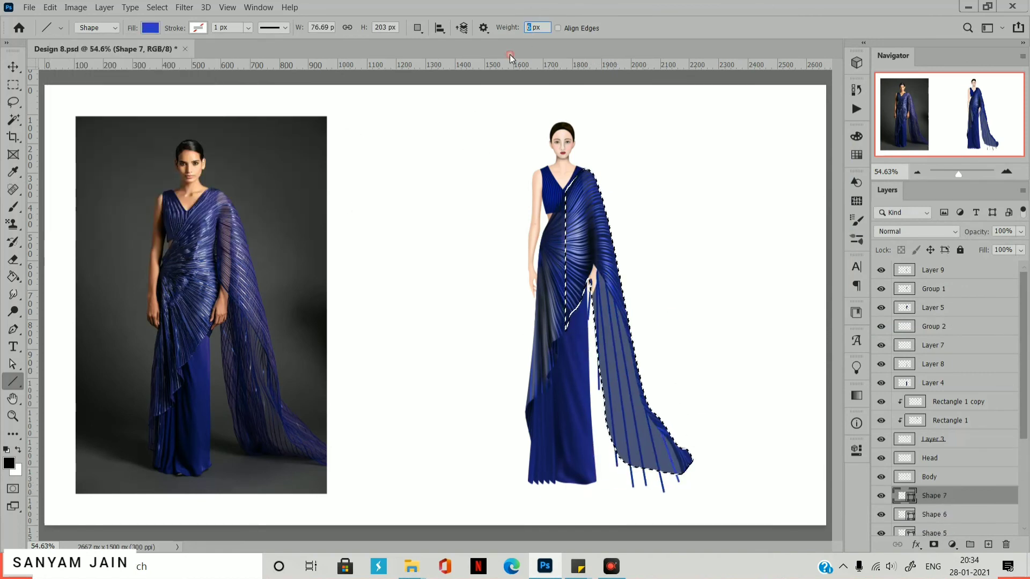
key("ctrl+plus")
key("ctrl+plus")
left_click_drag(931, 136, 951, 151)
left_click_drag(526, 92, 522, 198)
left_click_drag(527, 89, 529, 222)
left_click_drag(528, 88, 542, 338)
mouse_move(532, 93)
left_mouse_down()
mouse_move(542, 409)
mouse_move(555, 418)
left_mouse_up()
left_click_drag(537, 96, 579, 477)
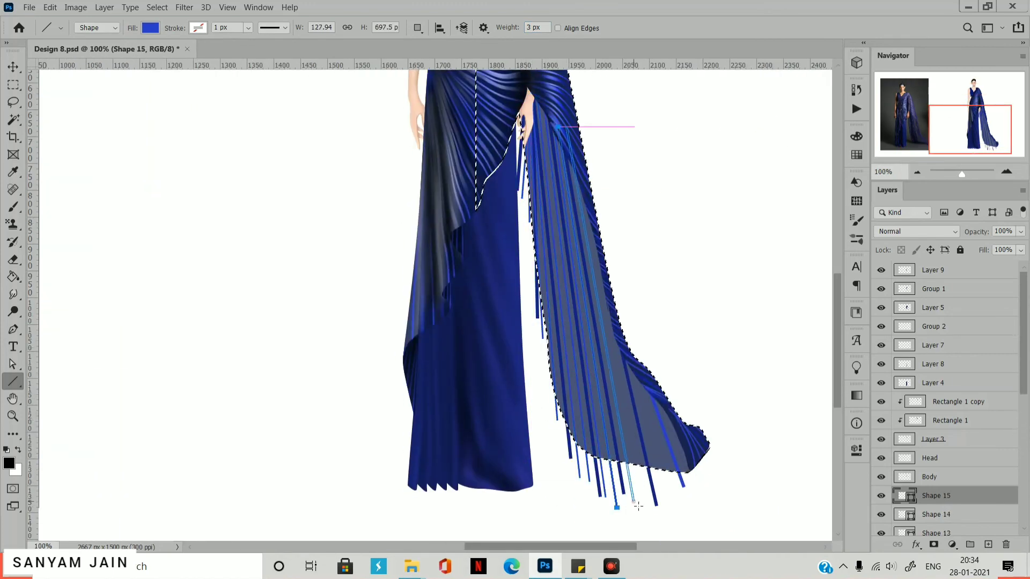
left_click_drag(638, 505, 638, 506)
left_click_drag(568, 128, 692, 480)
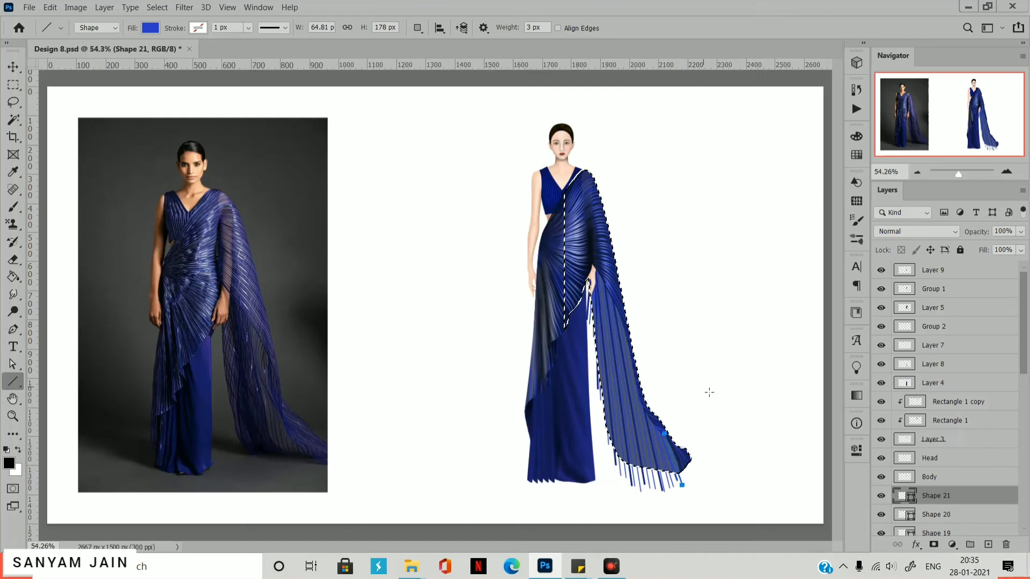
Group all the line shape layers of the sheer panel and merge them into one layer.
scroll(1022, 497, "down", 5)
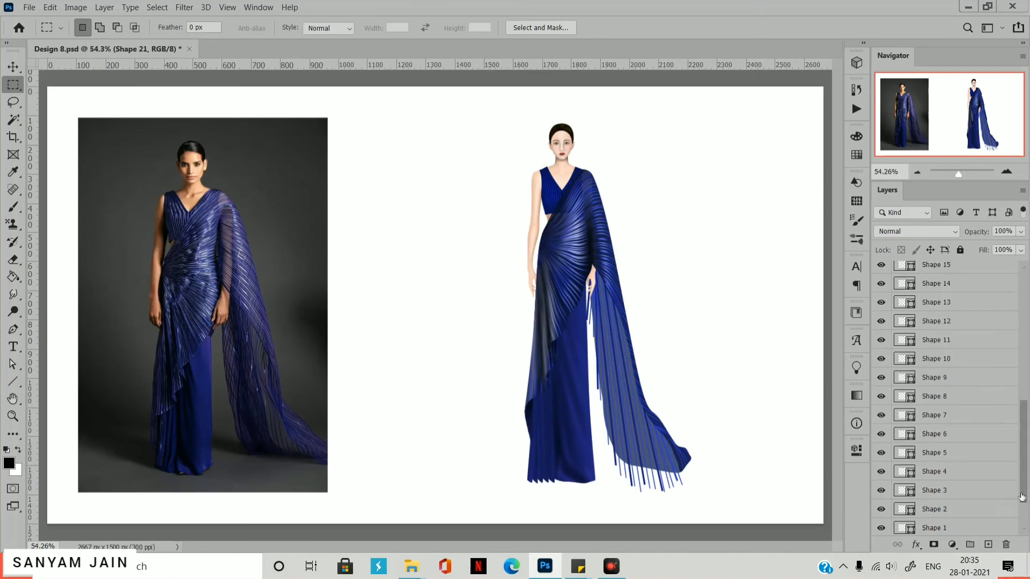
left_click_drag(1022, 497, 1021, 518)
left_click(944, 472, "shift")
key("ctrl+g")
key("ctrl+e")
Load the sheer panel's outline and try deleting the parts of the merged lines outside it.
left_click(904, 490, "ctrl")
key("ctrl+shift+i")
key("Delete")
key("ctrl+d")
key("ctrl+z")
key("ctrl+z")
key("ctrl+z")
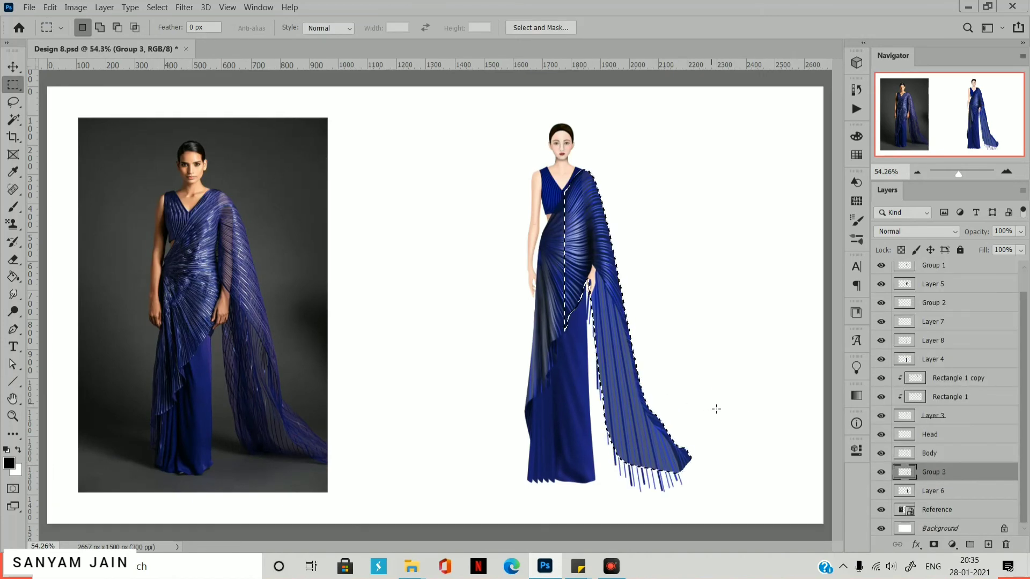
Apply Liquify to the merged sheer panel lines, bending the straight lines into irregular waves with a progressively smaller brush.
left_click(184, 7)
left_click(207, 107)
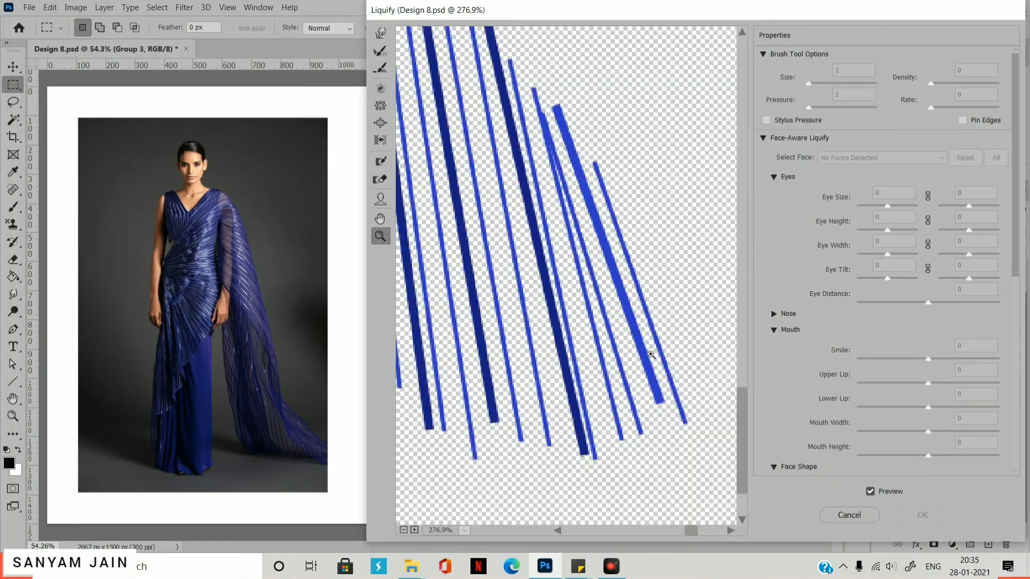
mouse_move(516, 241)
left_mouse_down()
mouse_move(544, 203)
mouse_move(516, 159)
mouse_move(494, 364)
mouse_move(510, 142)
mouse_move(604, 448)
left_mouse_up()
key("bracketleft")
key("bracketleft")
key("bracketleft")
key("bracketleft")
key("bracketleft")
left_click(921, 515)
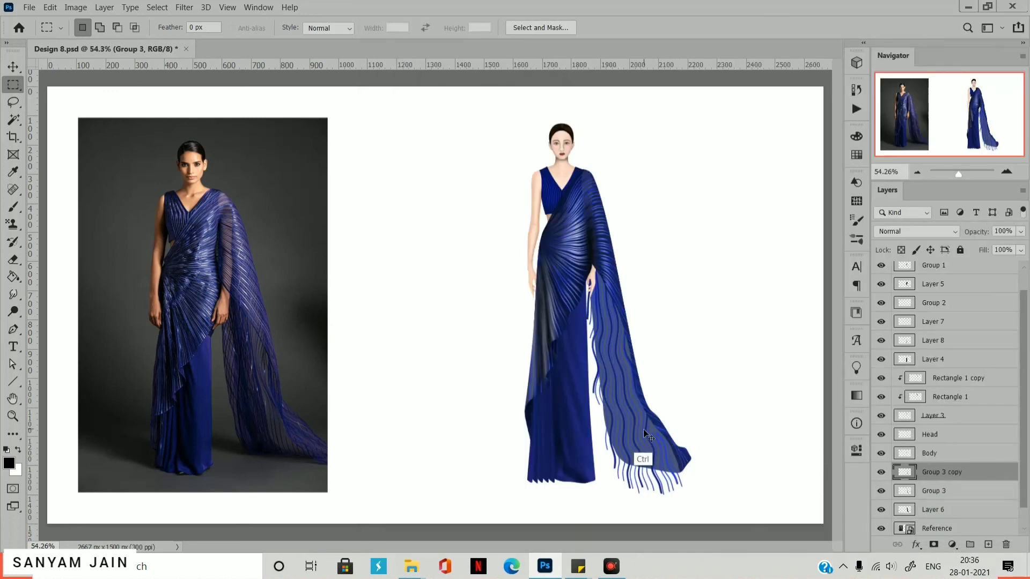
Rotate the duplicate of the wavy lines about 23°, fit it against the upper part of the sheer panel and merge it with the original lines.
key("ctrl+t")
left_click_drag(689, 252, 715, 269)
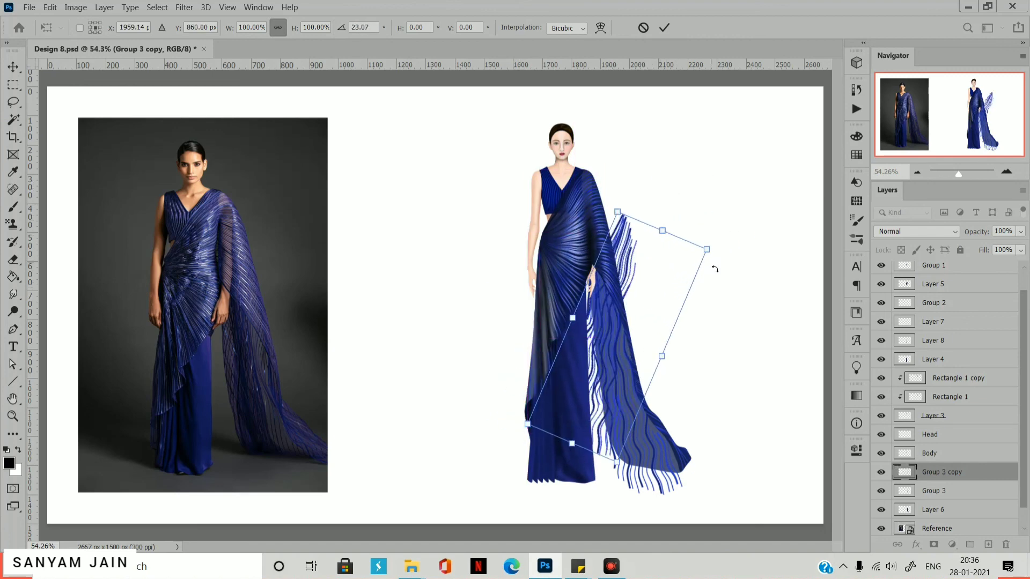
key("Return")
left_click_drag(636, 225, 622, 245)
key("m")
key("ctrl+e")
Load the sheer panel's outline as a selection and delete the merged wavy lines outside it.
left_click(904, 490, "ctrl")
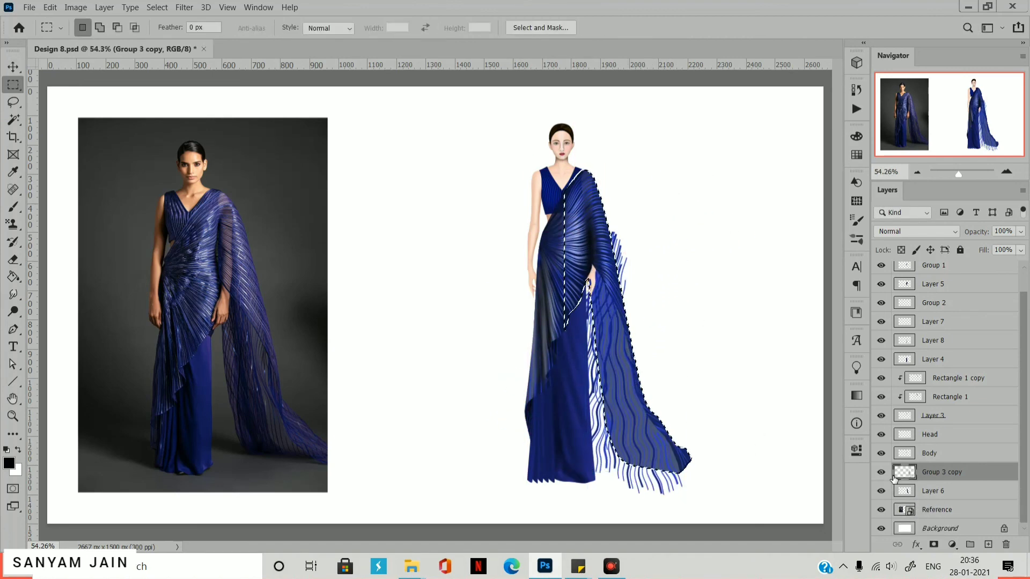
key("ctrl+shift+i")
key("Delete")
key("ctrl+shift+i")
Shade the wavy lines inside the sheer panel with a soft black brush at 20% opacity, reducing its size to 60, and deselect.
key("b")
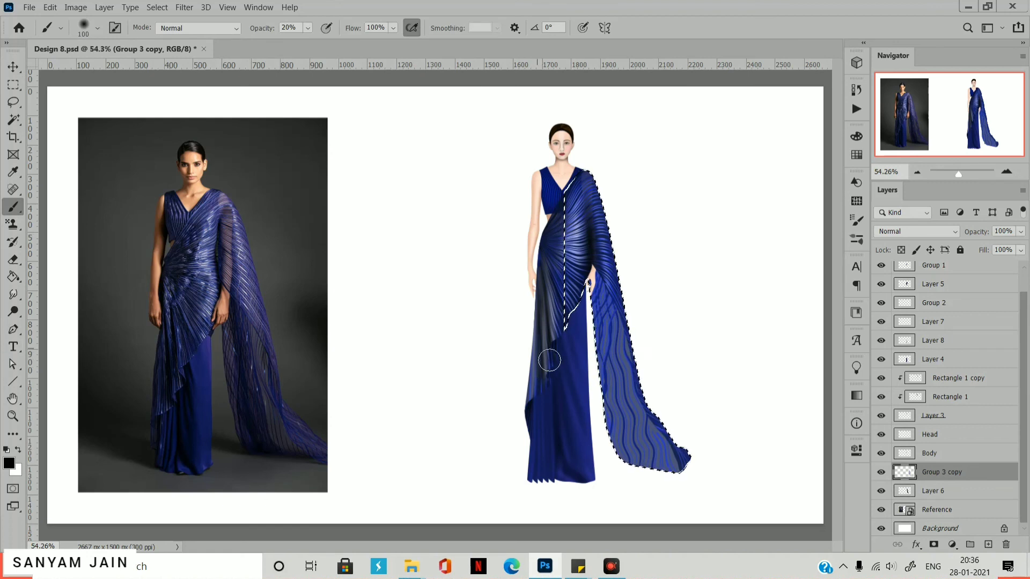
mouse_move(617, 390)
left_mouse_down()
mouse_move(646, 483)
mouse_move(627, 348)
mouse_move(676, 468)
mouse_move(652, 408)
left_mouse_up()
key("[")
key("[")
key("[")
key("[")
key("[")
key("x")
key("x")
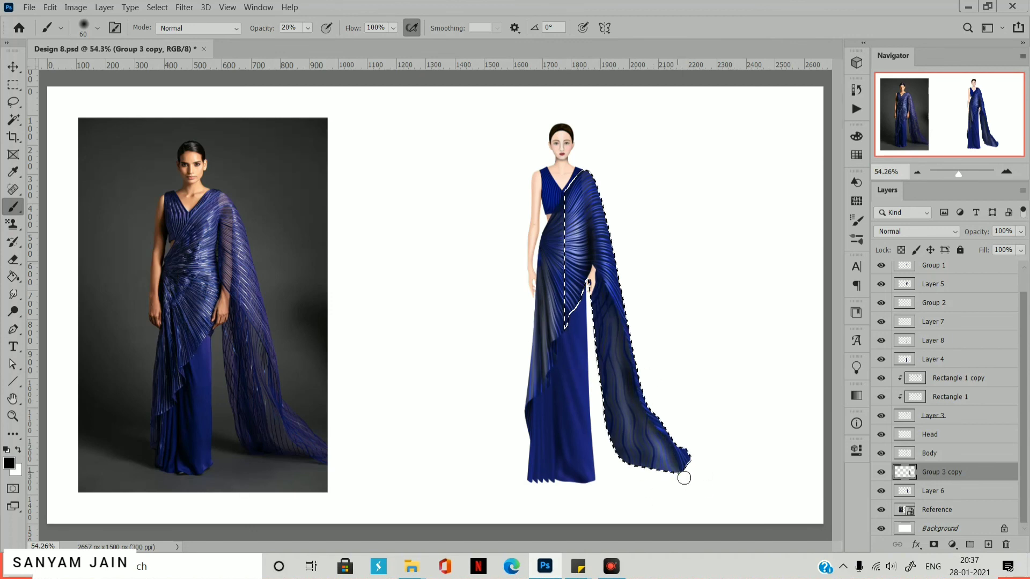
key("ctrl+d")
Try lowering the opacity of both the wavy line layer and the sheer panel's base layer to 70%.
key("m")
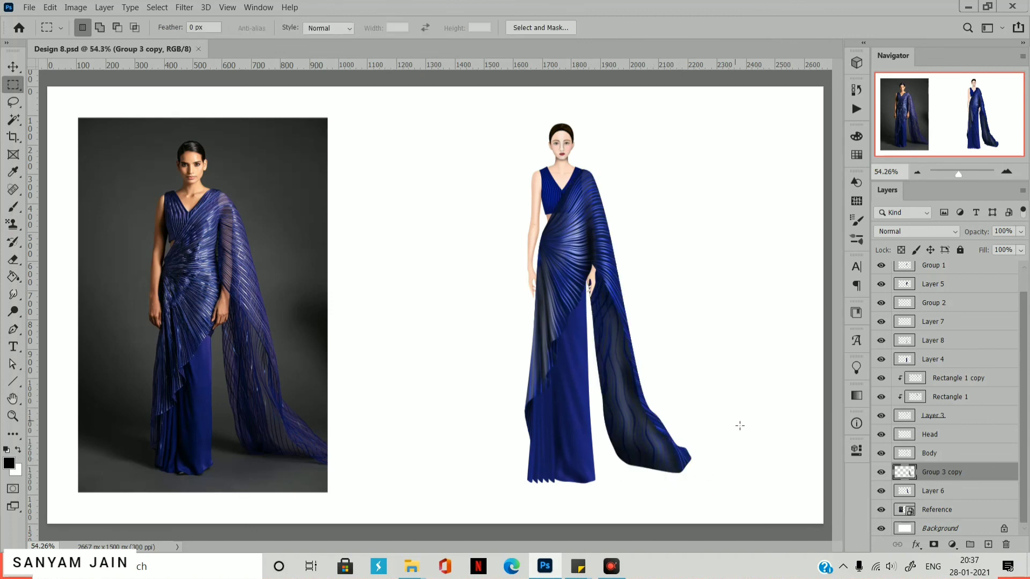
left_click(920, 488, "shift")
left_click_drag(1013, 231, 832, 228)
type("70")
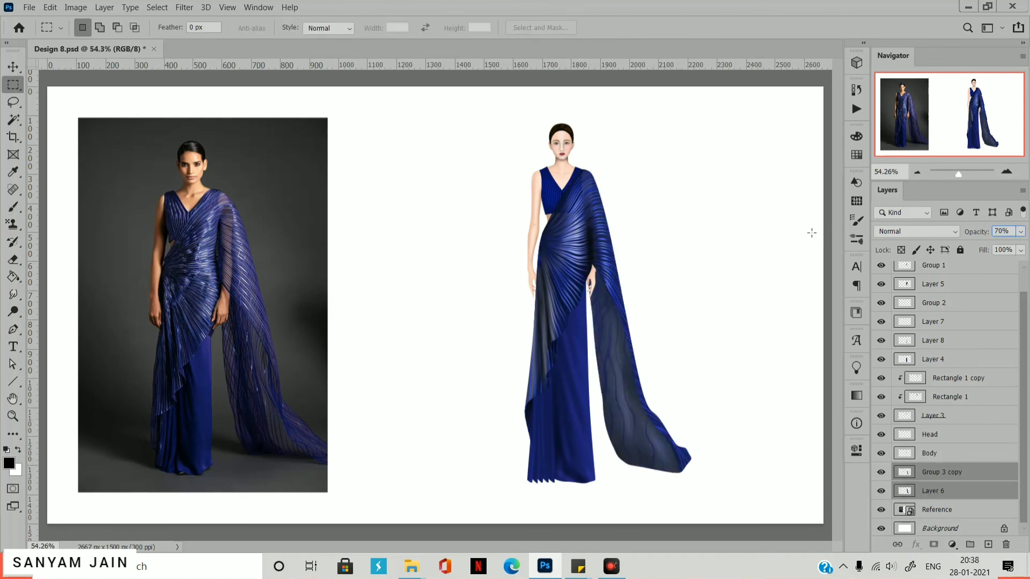
Set the sheer panel's base layer to 100% opacity and the wavy line layer to 60%, and save the document.
left_click(934, 483)
left_click_drag(1013, 231, 816, 230)
type("100")
left_click(935, 467)
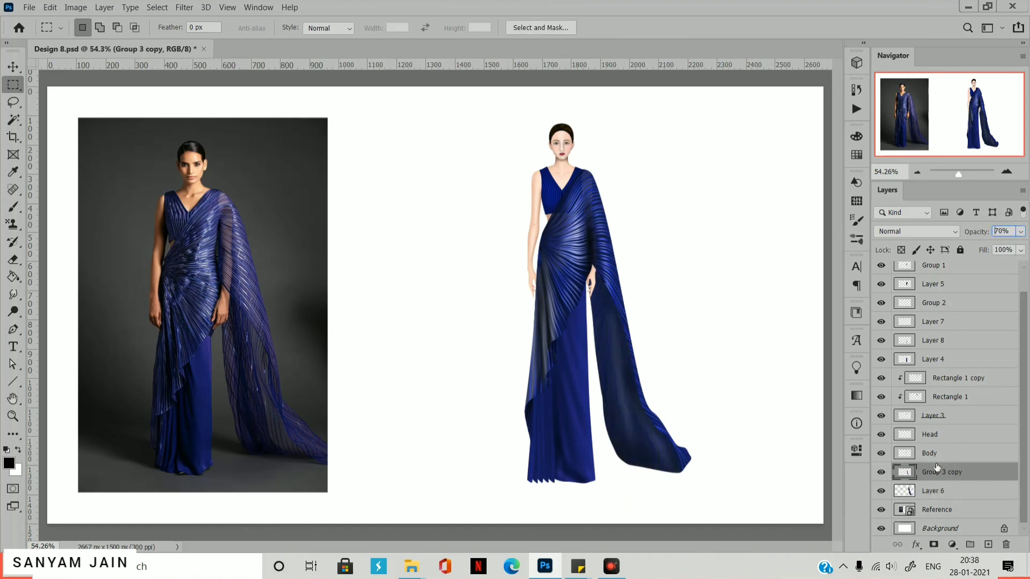
type("60v")
left_click(756, 250)
key("ctrl+0")
key("ctrl+s")
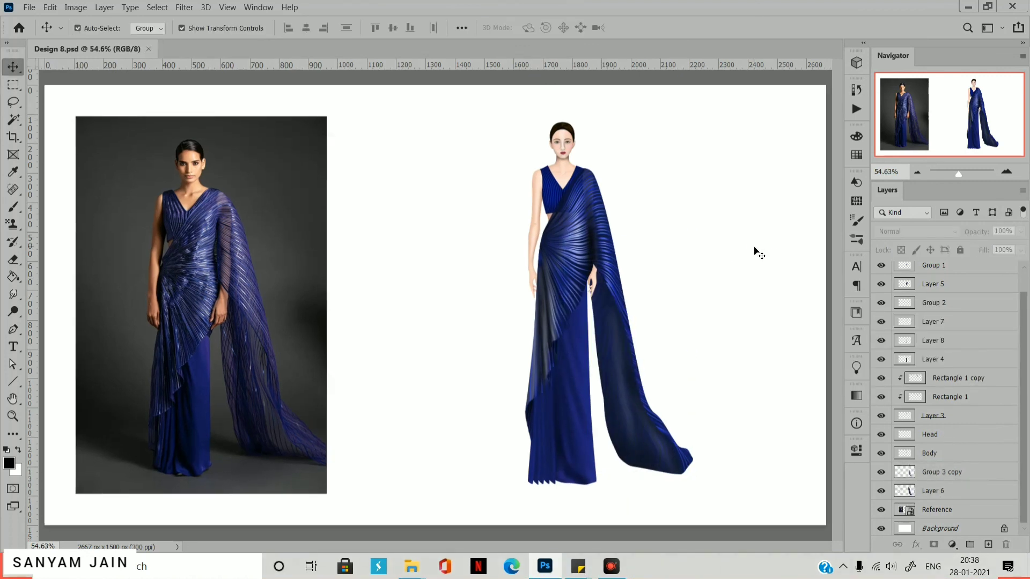
Copy part of the figure from the Body layer to a new layer and place it between Layer 7 and Layer 8.
left_click(924, 456)
key("m")
key("ctrl+j")
left_click_drag(907, 453, 982, 370)
left_click(924, 348)
key("v")
key("ctrl+plus")
key("ctrl+plus")
key("ctrl+plus")
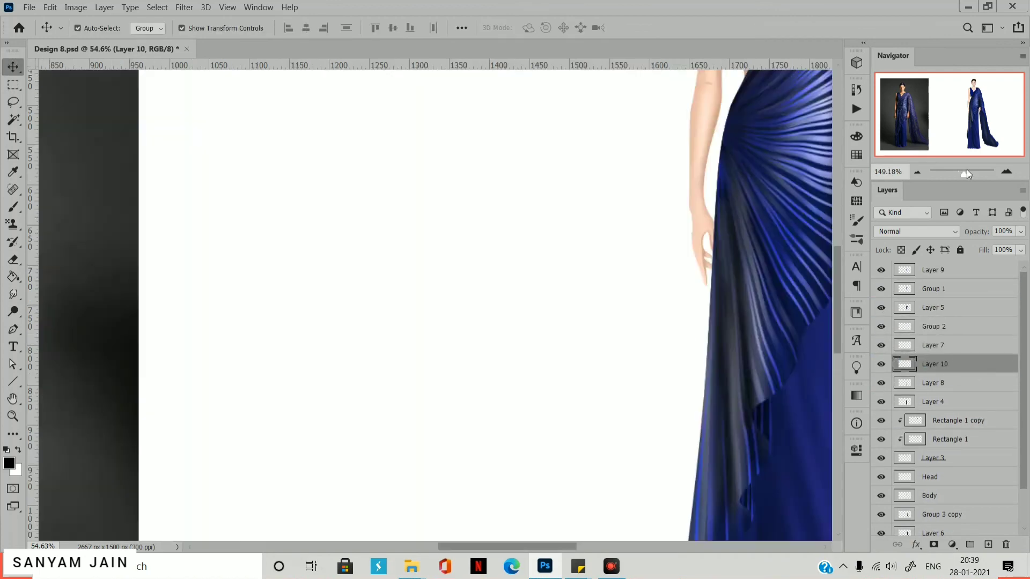
left_click_drag(697, 258, 331, 327)
left_click(617, 204)
left_click(495, 325)
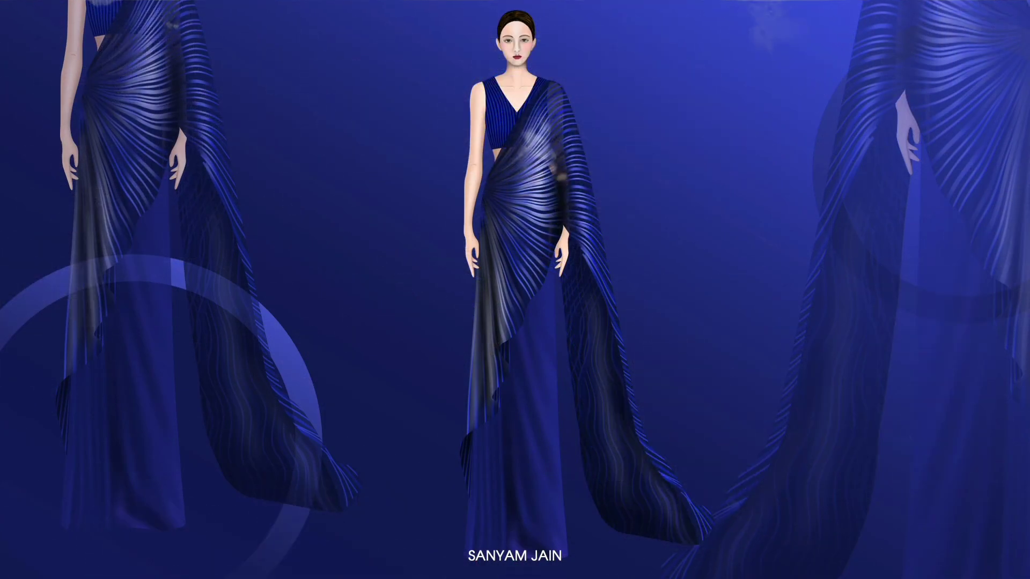